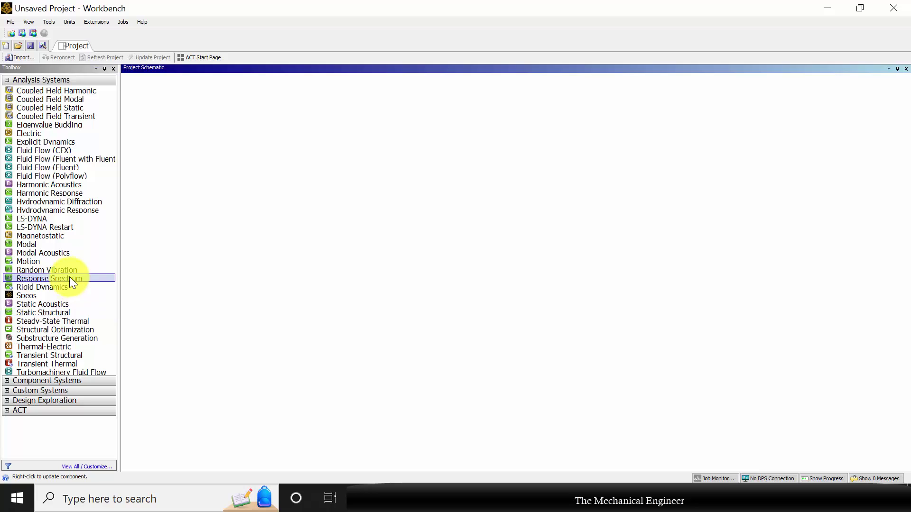
Step: Add a Static Structural system and import Knuckle joint.IGS as its geometry
left_click_drag(57, 312, 182, 123)
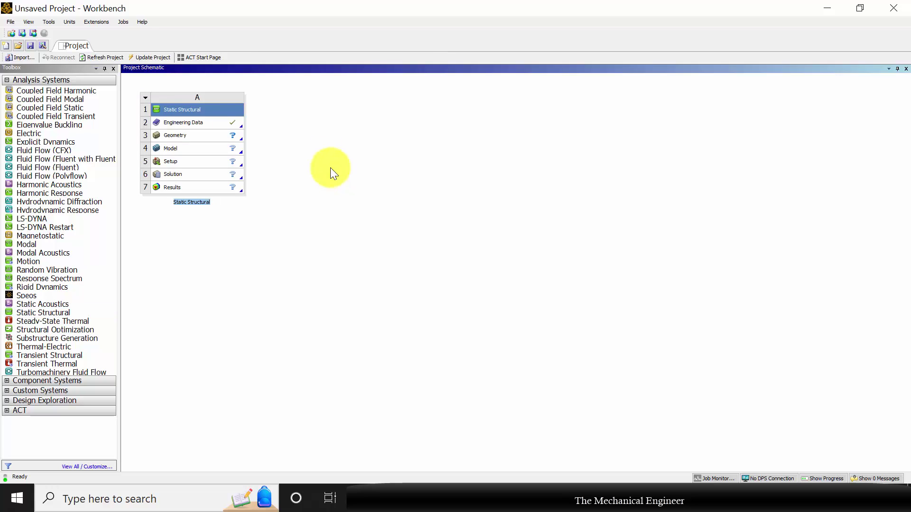
right_click(189, 134)
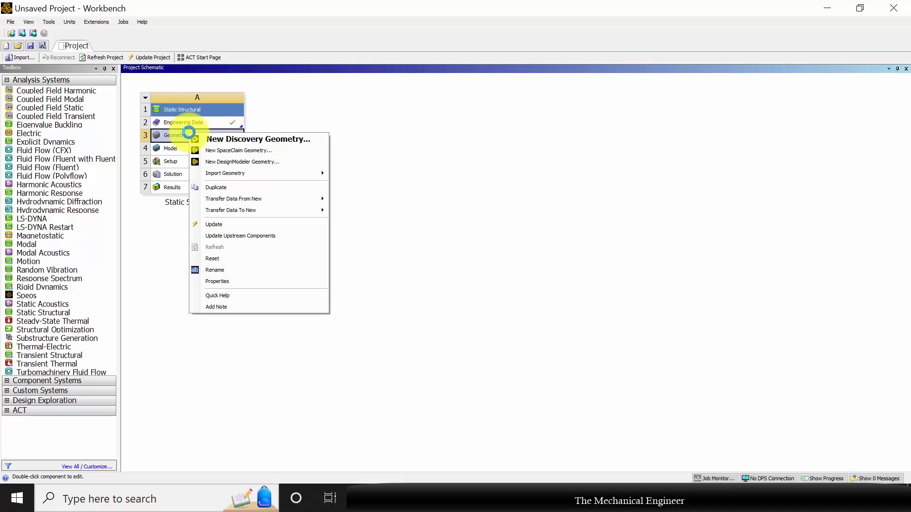
mouse_move(297, 174)
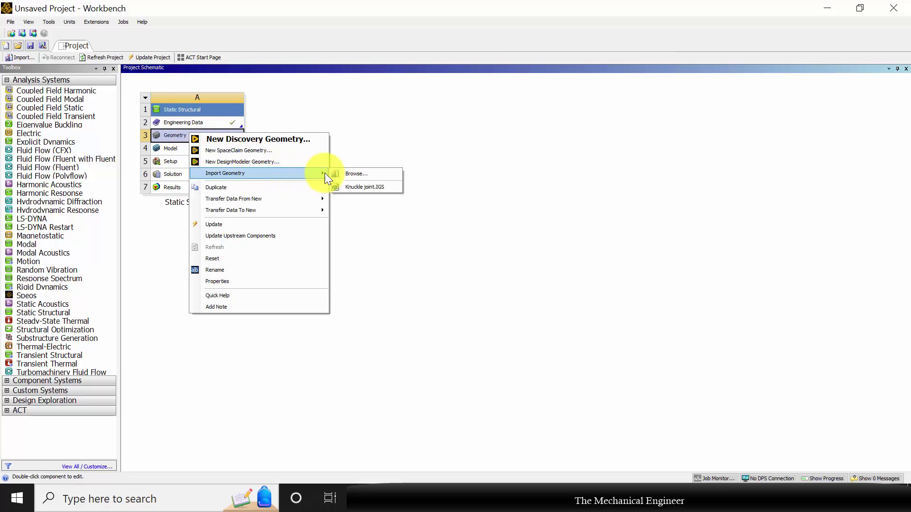
left_click(352, 174)
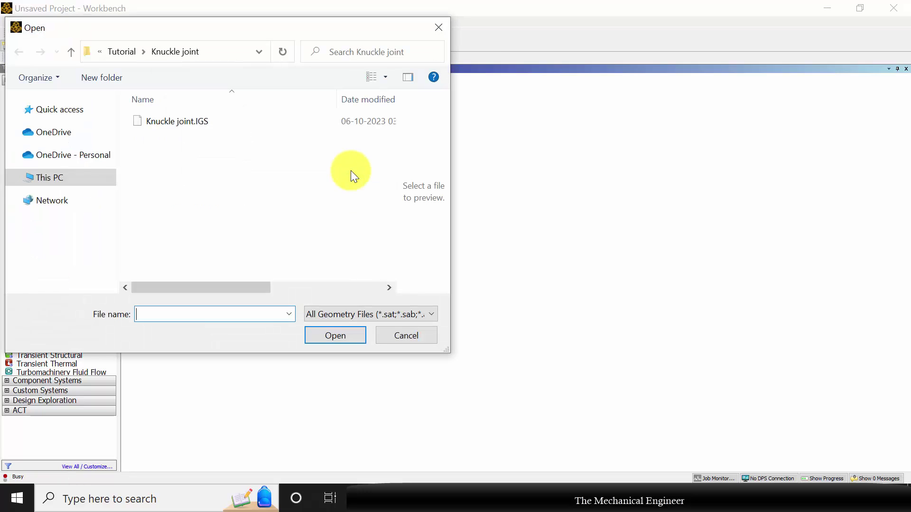
left_click(208, 119)
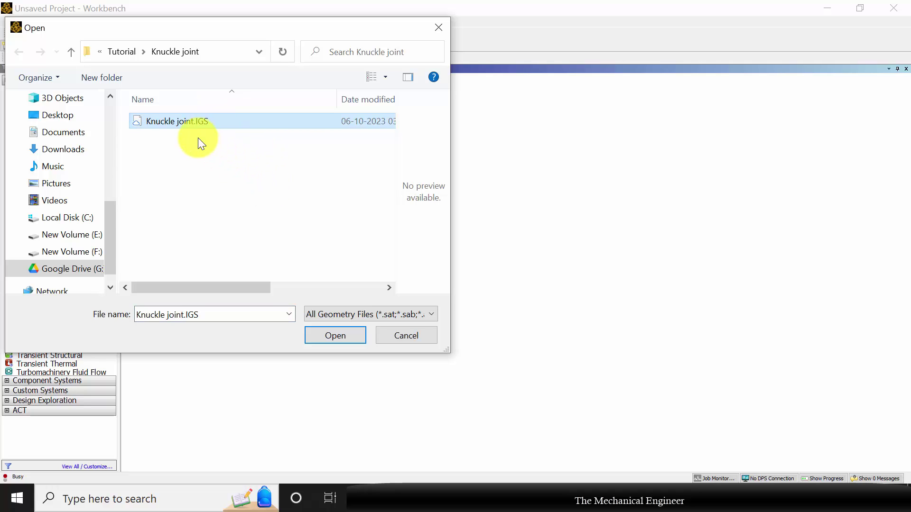
left_click(332, 335)
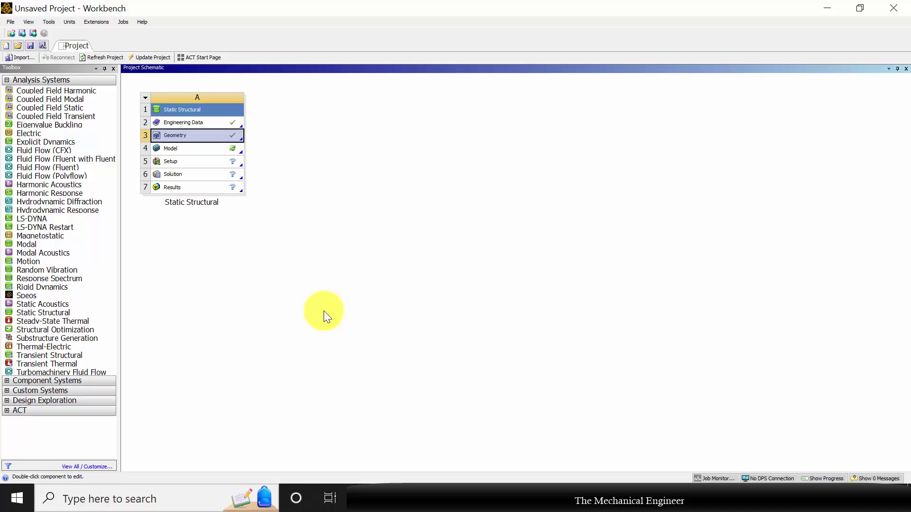
Step: Open the model in Mechanical and expand Connections to list its three contact regions
right_click(186, 149)
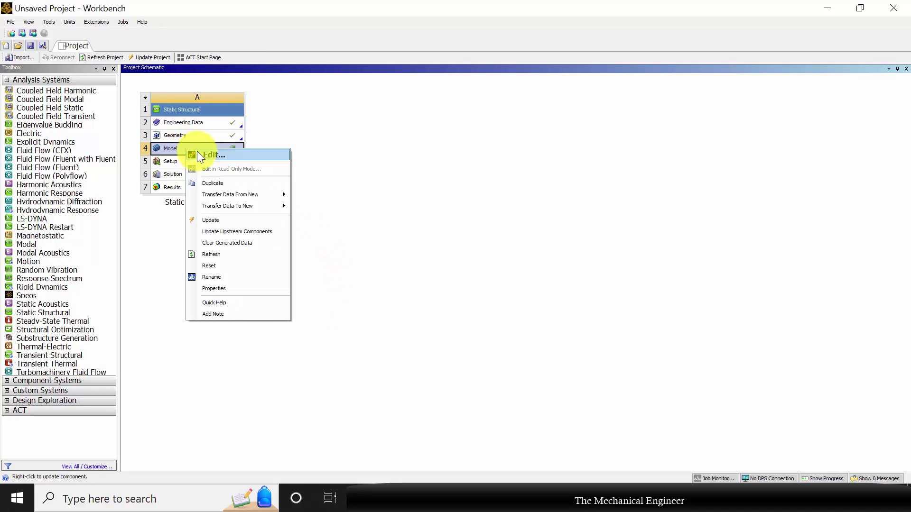
left_click(197, 151)
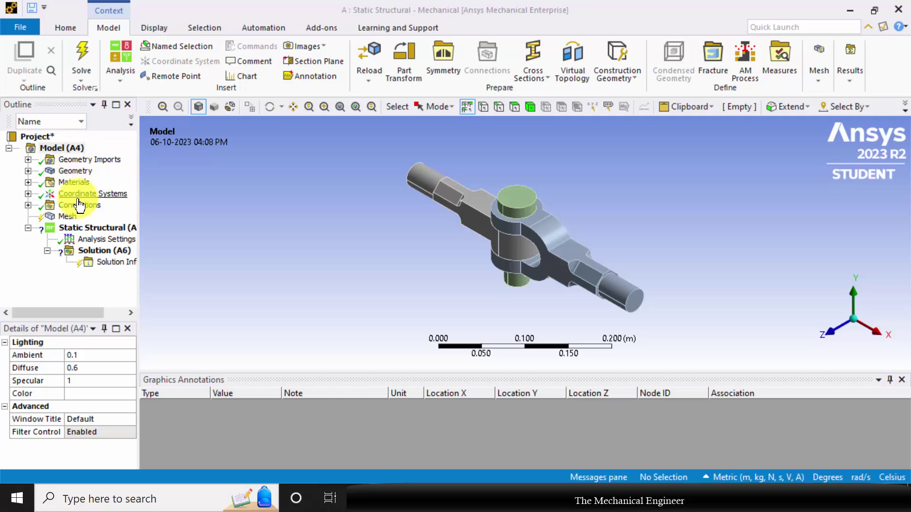
left_click(28, 183)
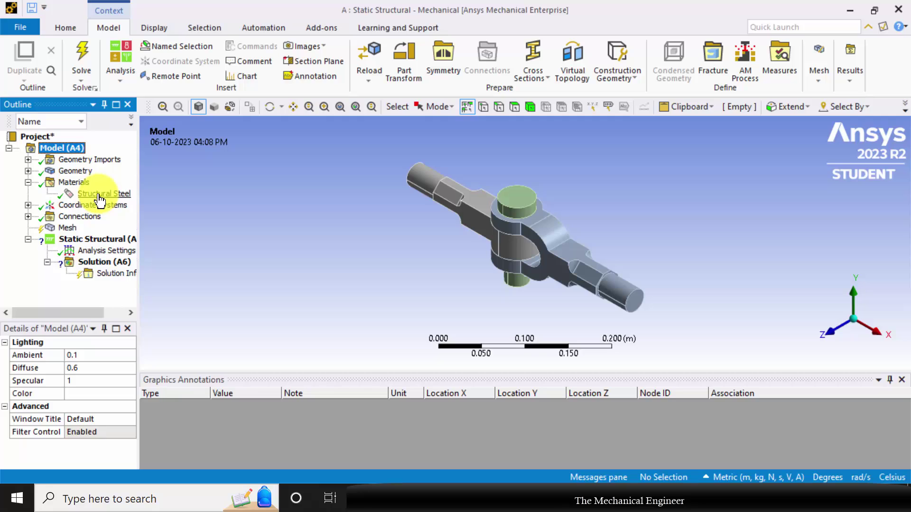
left_click(29, 182)
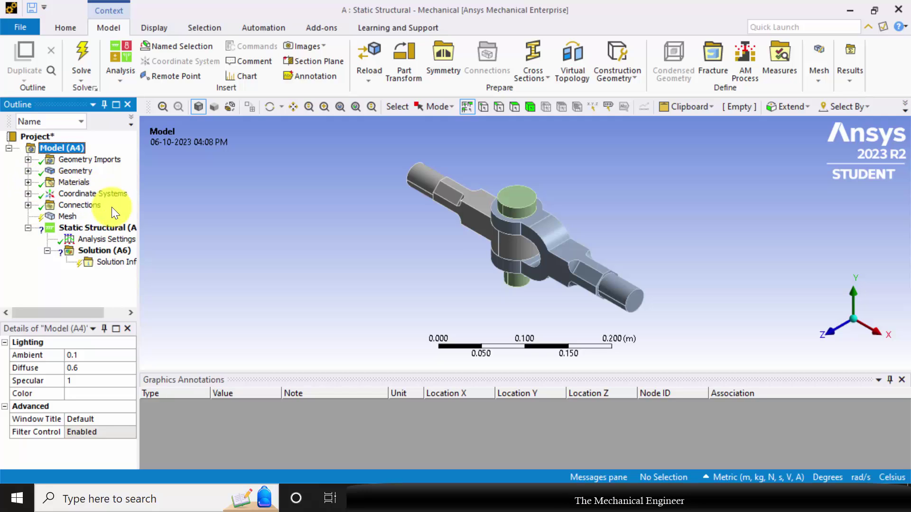
left_click(29, 205)
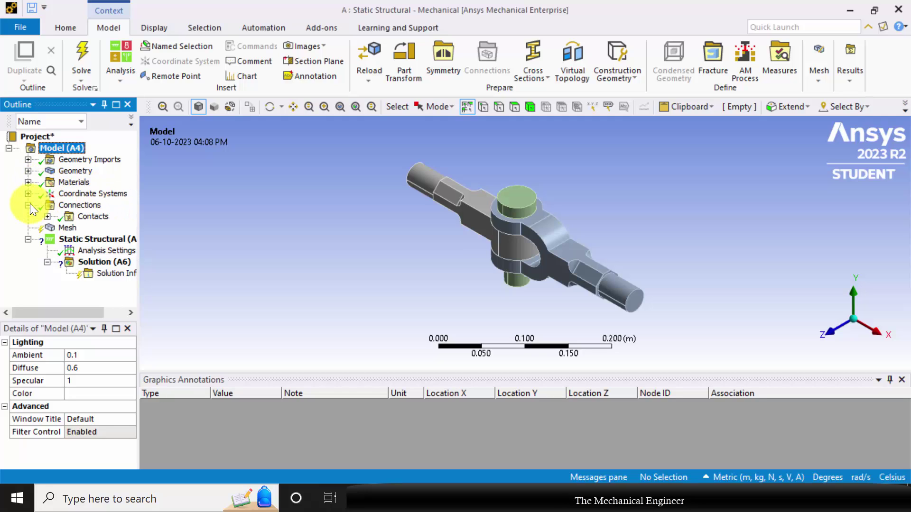
left_click(48, 216)
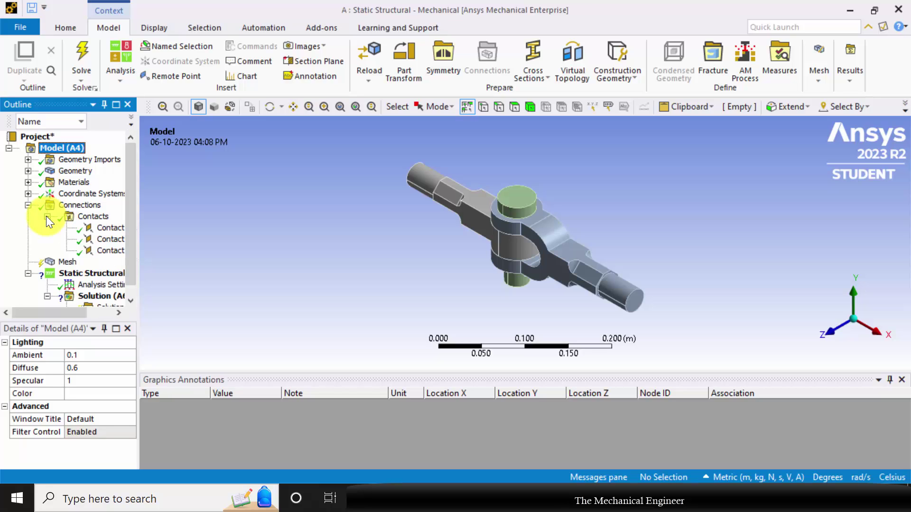
Step: Set the first contact region (eye end to fork) to Frictional with friction coefficient 0.15
left_click(104, 233)
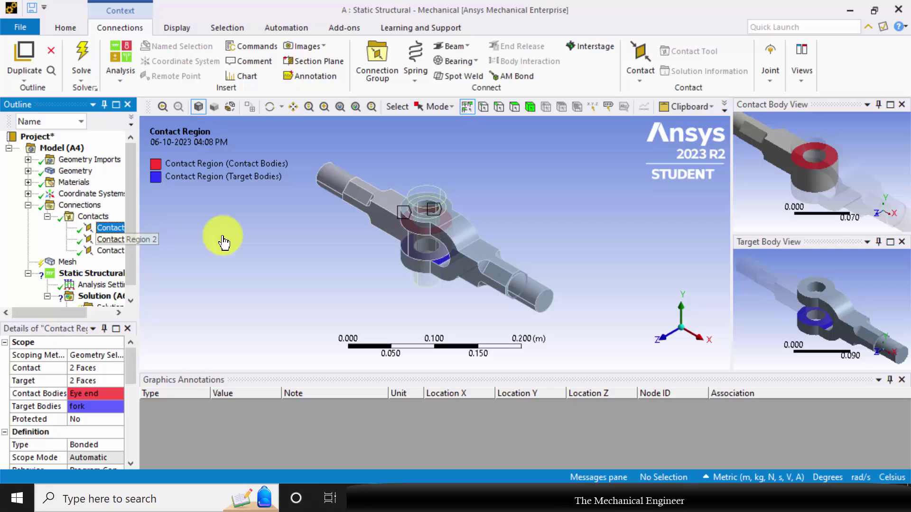
middle_click_drag(579, 264, 607, 265)
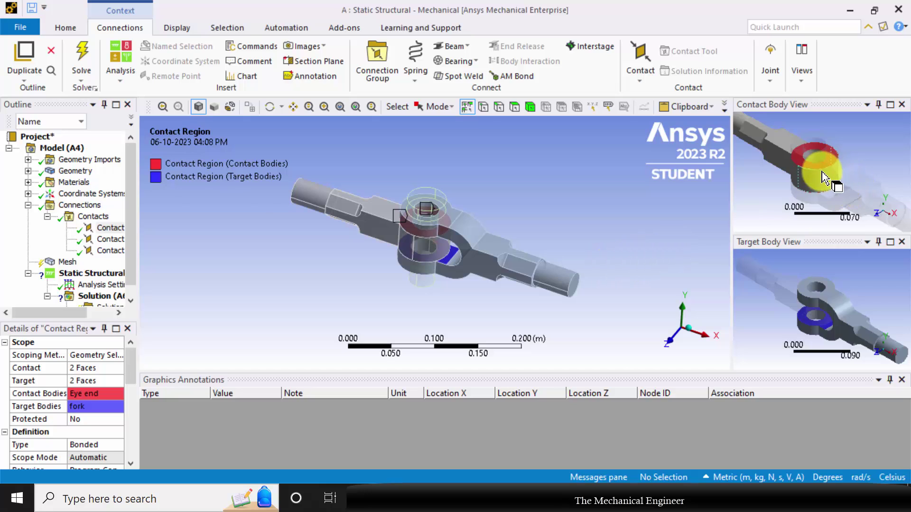
mouse_move(854, 171)
middle_mouse_down()
mouse_move(851, 178)
mouse_move(856, 147)
mouse_move(852, 169)
middle_mouse_up()
mouse_move(822, 309)
middle_mouse_down()
mouse_move(820, 273)
mouse_move(826, 308)
mouse_move(813, 309)
middle_mouse_up()
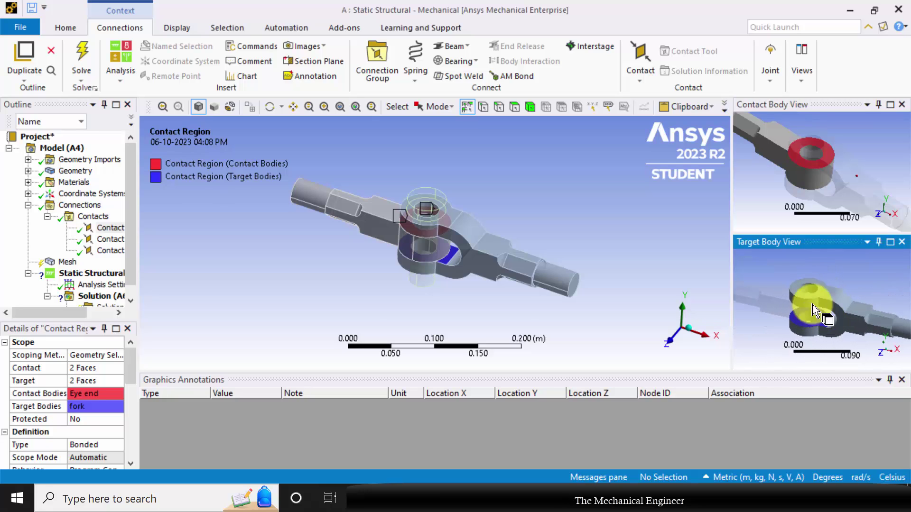
left_click(125, 372)
left_click_drag(125, 372, 128, 391)
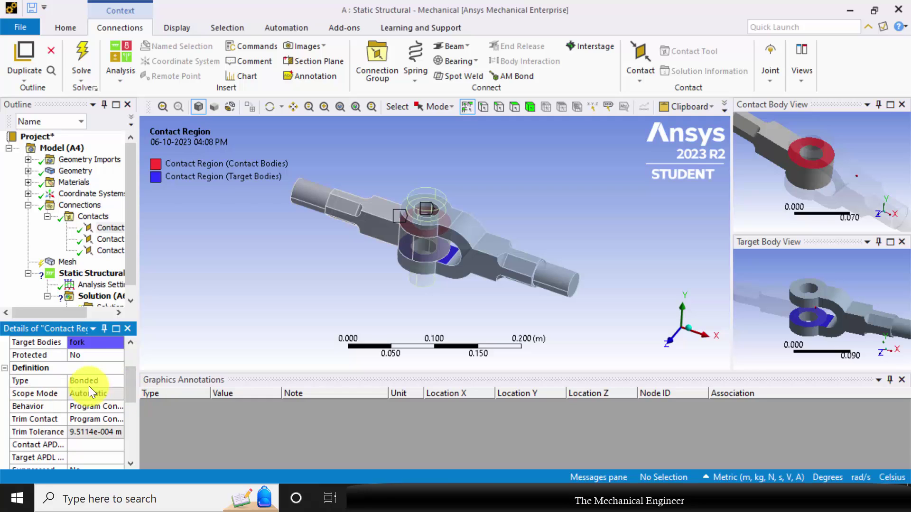
left_click(110, 383)
left_click(115, 381)
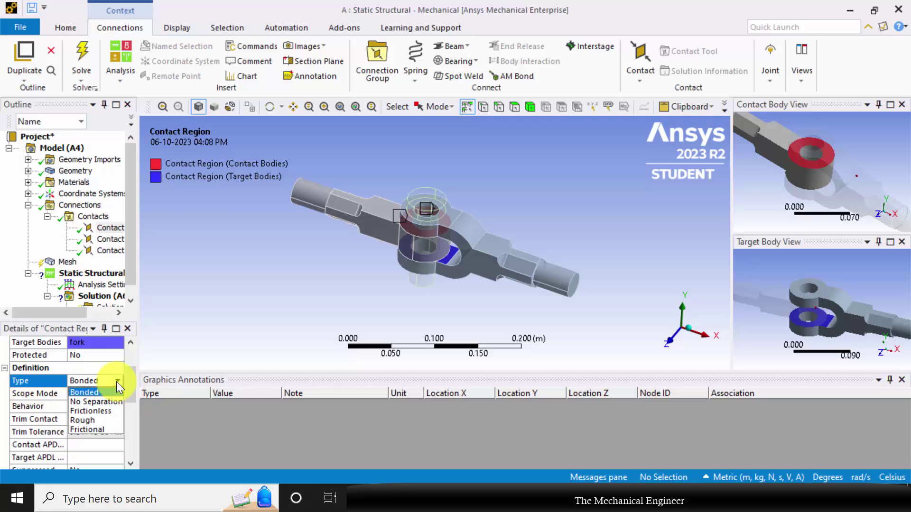
left_click(112, 427)
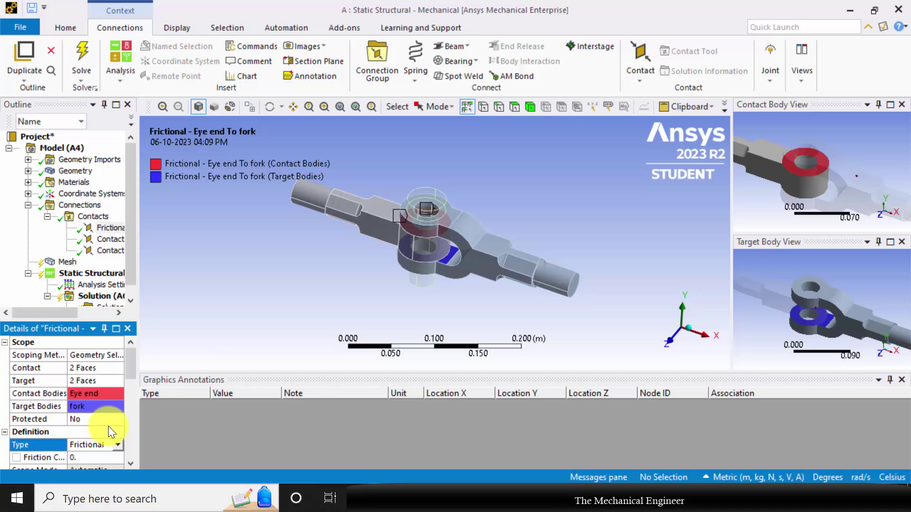
left_click(95, 455)
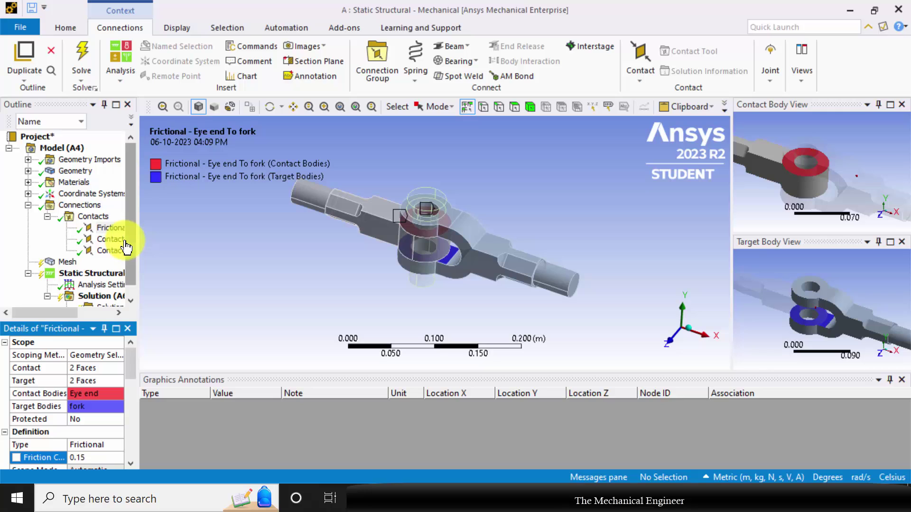
Step: Set the second contact region (eye end to pin) to Frictional with friction coefficient 0.15
scroll(130, 242, "down", 1)
left_click(112, 228)
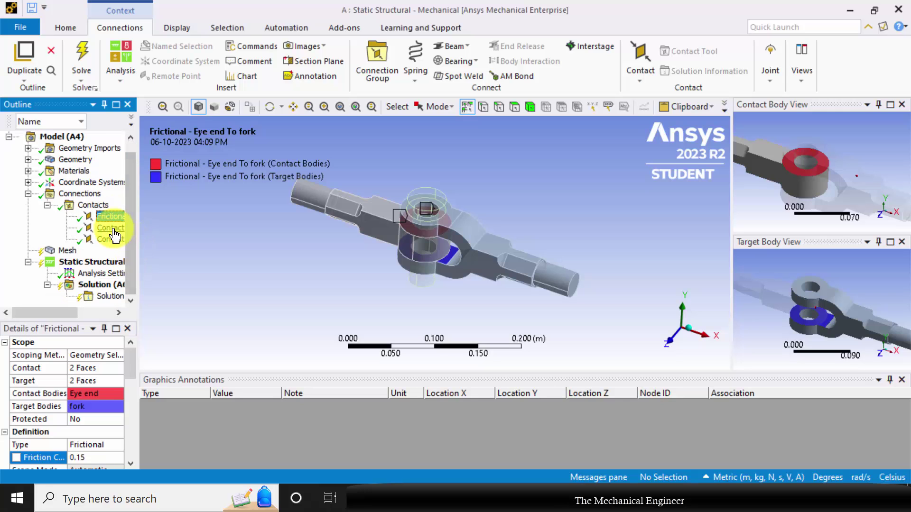
middle_click_drag(414, 290, 417, 204)
scroll(431, 230, "up", 2)
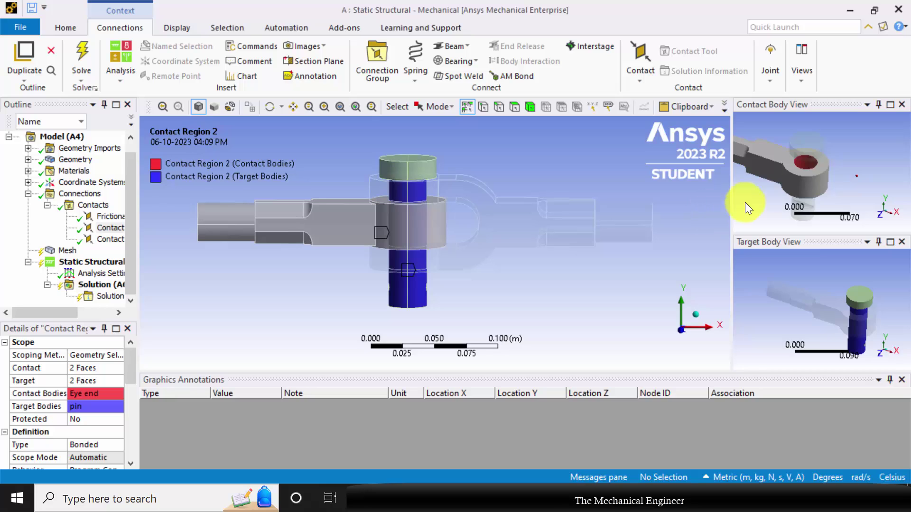
mouse_move(847, 166)
middle_mouse_down()
mouse_move(849, 183)
mouse_move(844, 177)
middle_mouse_up()
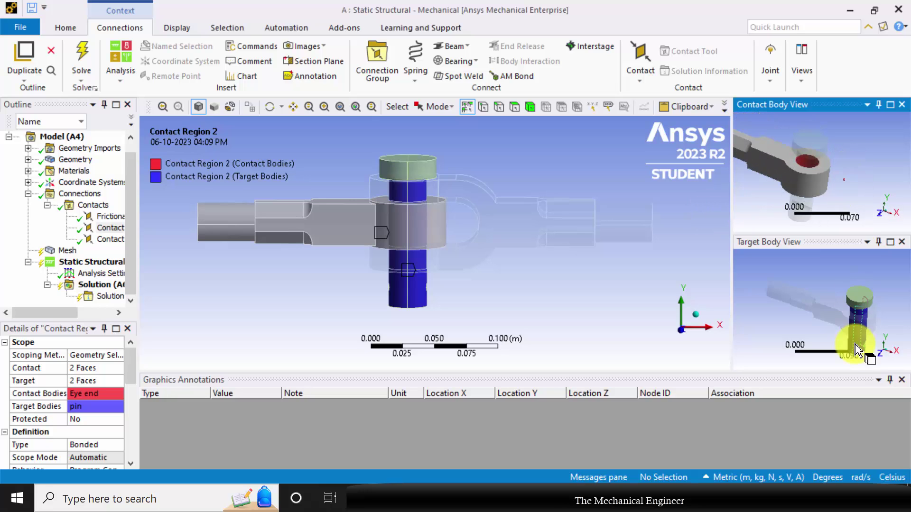
mouse_move(880, 327)
middle_mouse_down()
mouse_move(881, 309)
mouse_move(889, 325)
middle_mouse_up()
left_click(134, 363)
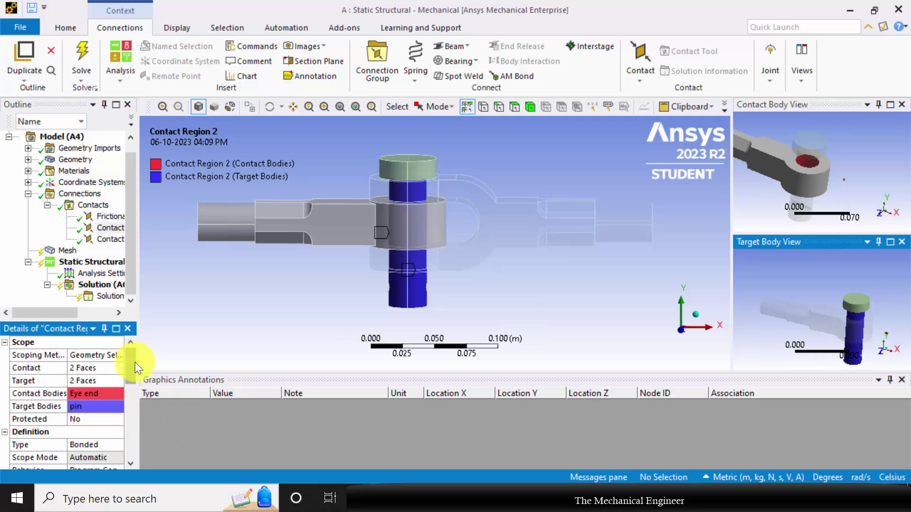
left_click_drag(135, 363, 135, 377)
left_click(116, 394)
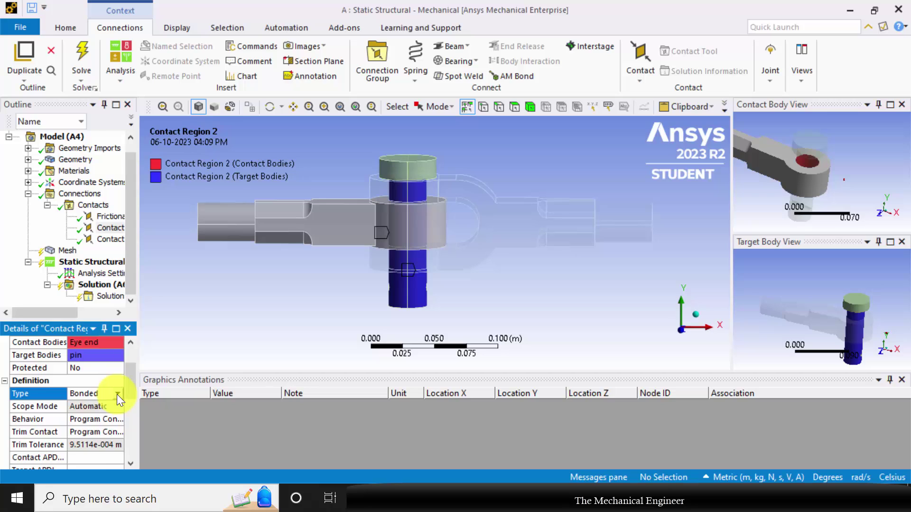
left_click(117, 394)
left_click(101, 445)
left_click(93, 458)
type("0.15")
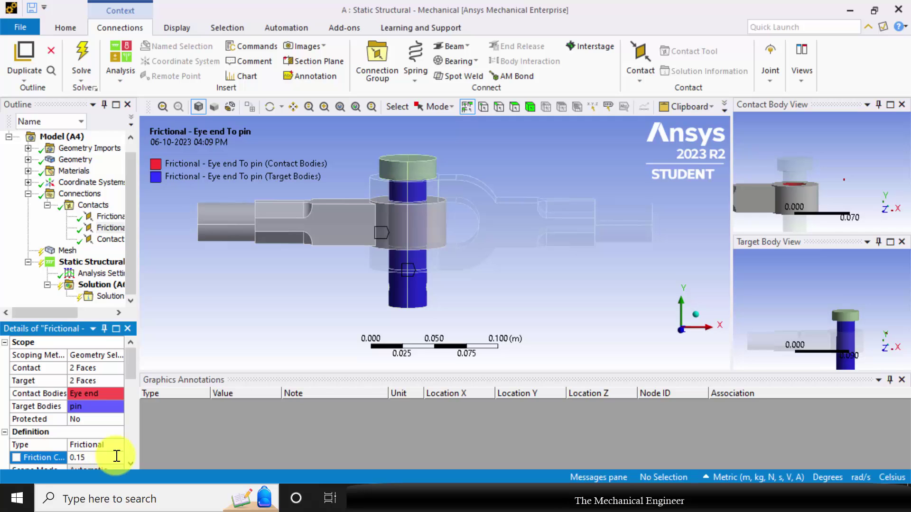
Step: Set the third contact region (fork to pin) to Frictional with friction coefficient 0.15
left_click(107, 243)
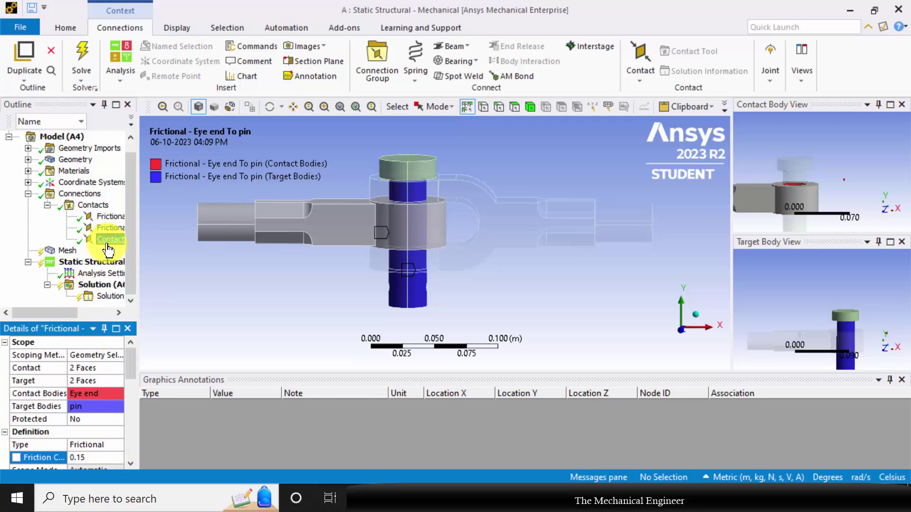
mouse_move(447, 298)
middle_mouse_down()
mouse_move(442, 287)
mouse_move(443, 299)
mouse_move(460, 296)
middle_mouse_up()
middle_click_drag(839, 185, 844, 190)
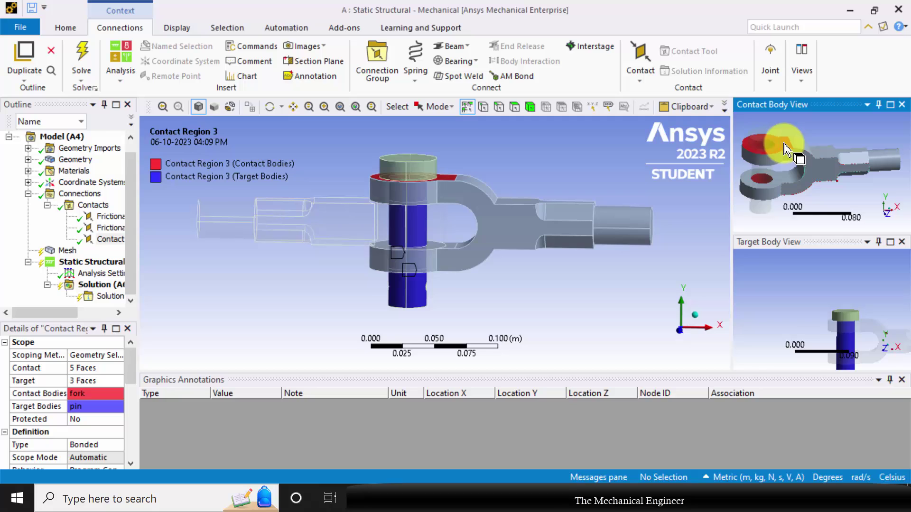
mouse_move(861, 302)
middle_mouse_down()
mouse_move(858, 325)
mouse_move(840, 321)
mouse_move(844, 300)
middle_mouse_up()
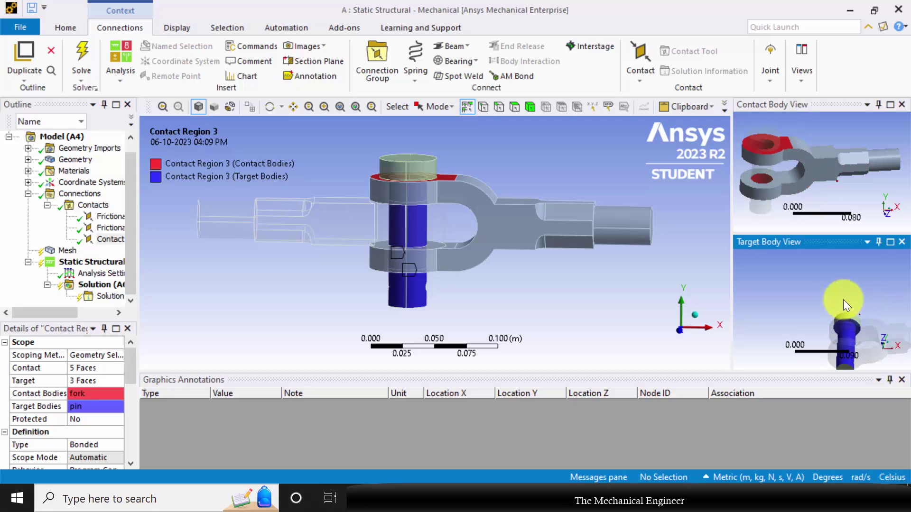
left_click(114, 445)
left_click(118, 446)
left_click(99, 493)
left_click_drag(132, 362, 132, 383)
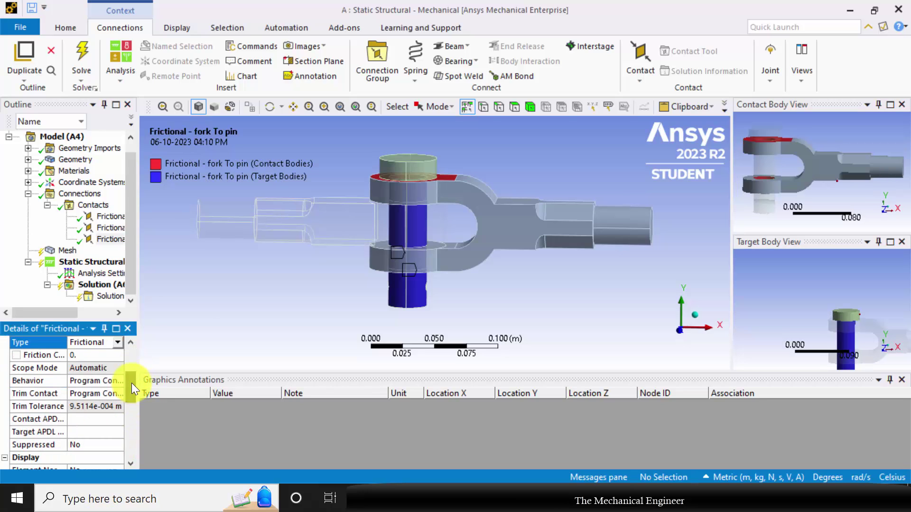
left_click(109, 355)
type(".15")
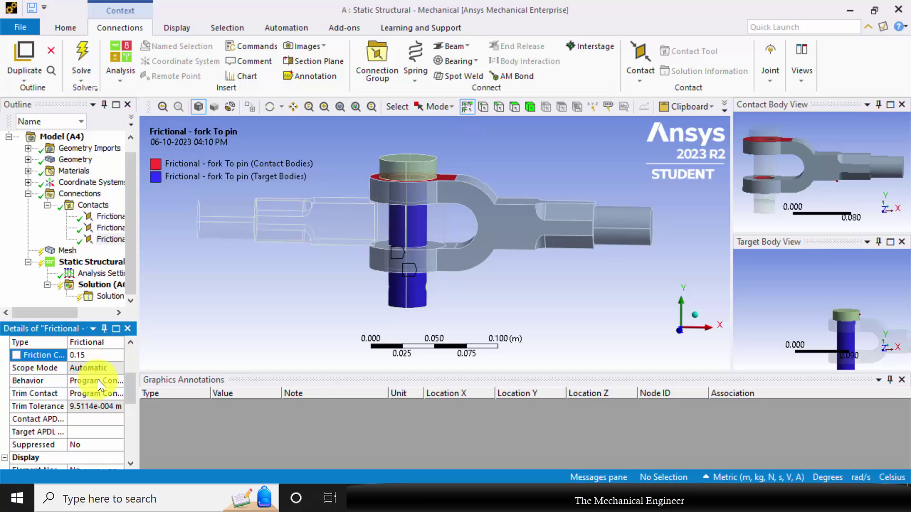
Step: Generate the default tetrahedral mesh on the knuckle joint and inspect it from above
left_click(65, 256)
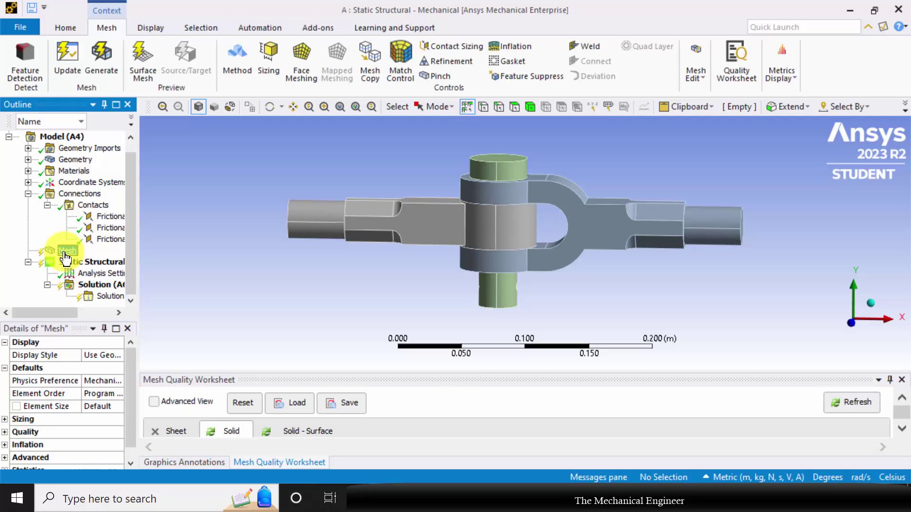
right_click(65, 254)
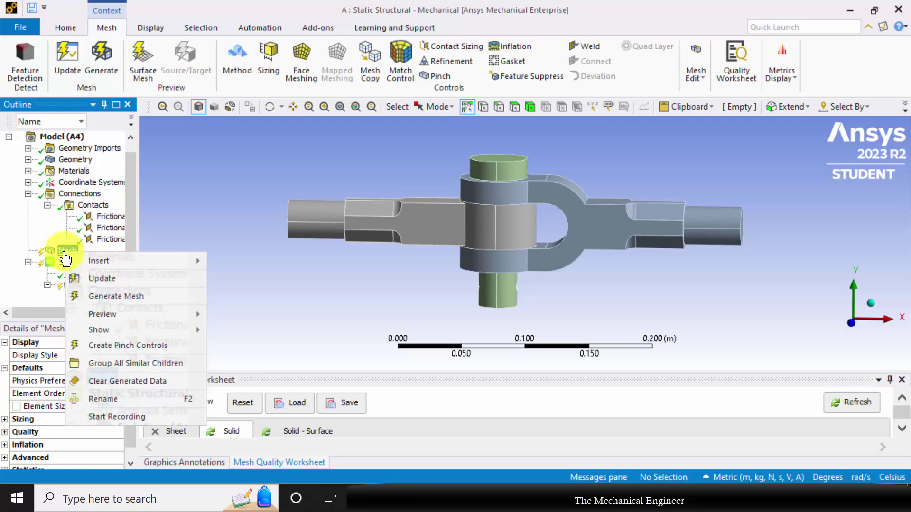
left_click(125, 295)
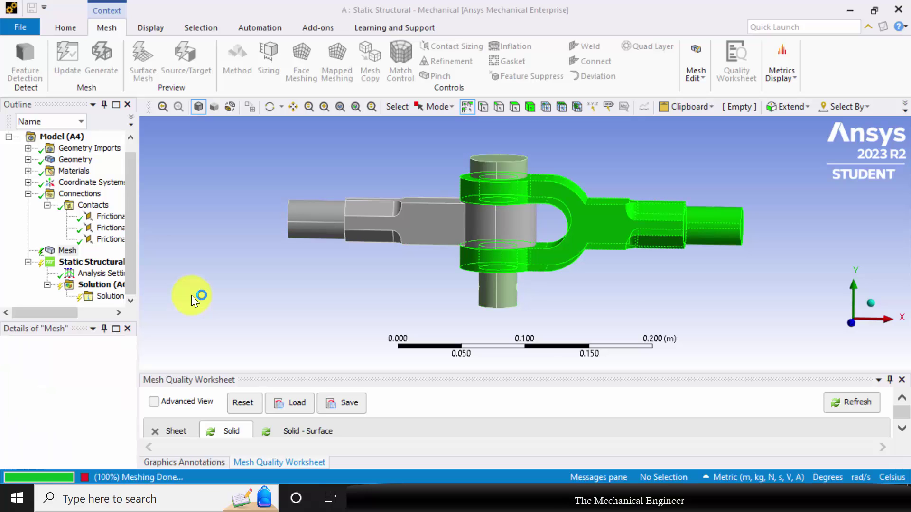
left_click(134, 261)
left_click_drag(67, 309, 75, 312)
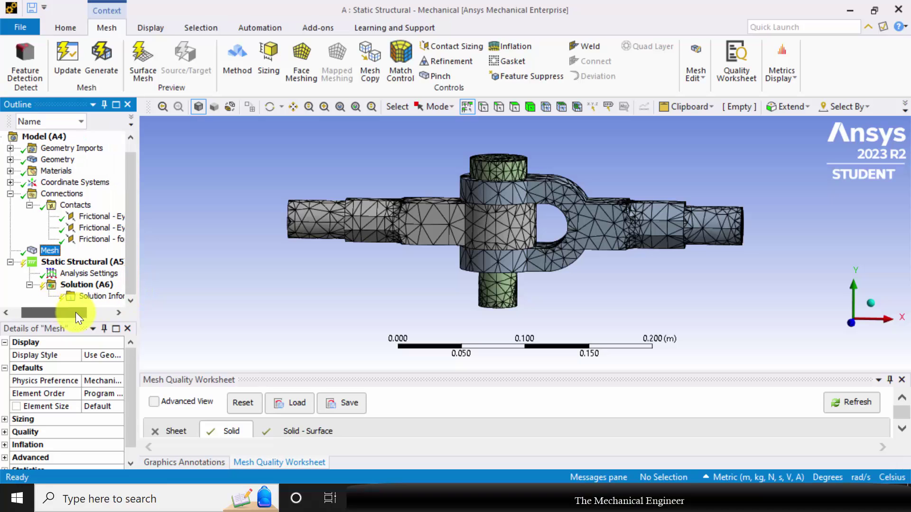
middle_click_drag(536, 231, 533, 195)
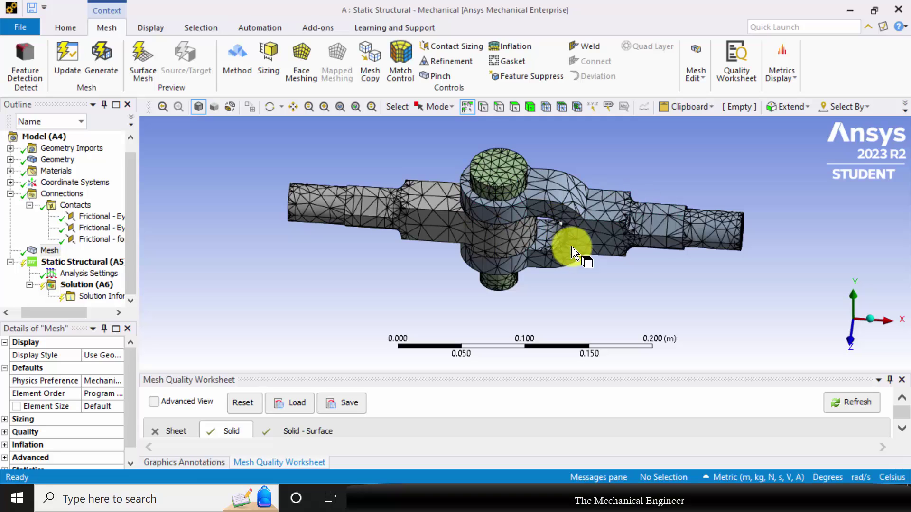
Step: Add a Fixed Support on the left shaft end face
left_click(86, 269)
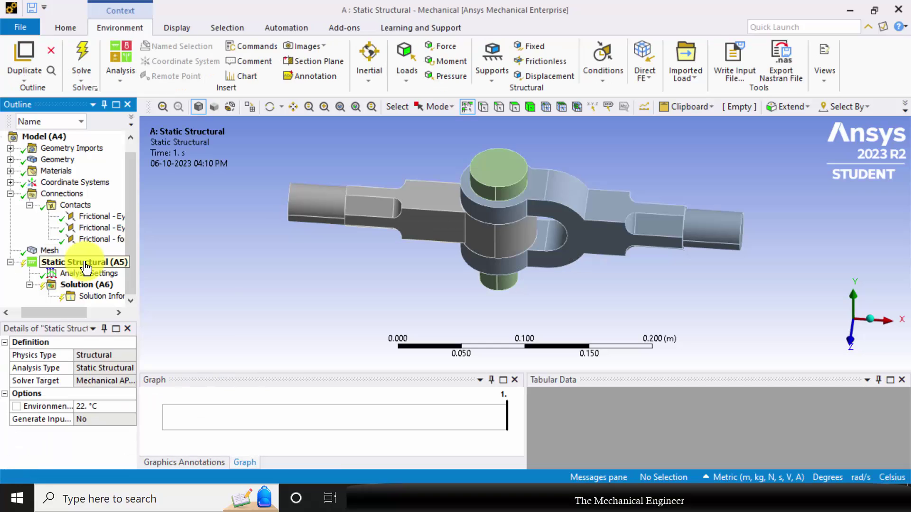
right_click(86, 268)
mouse_move(166, 268)
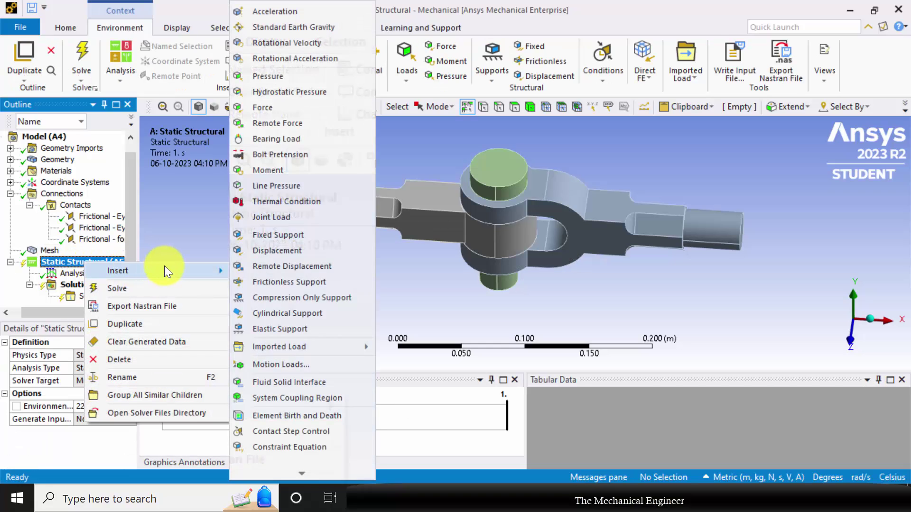
left_click(278, 235)
middle_click_drag(298, 253, 306, 228)
left_click(294, 211)
left_click(90, 368)
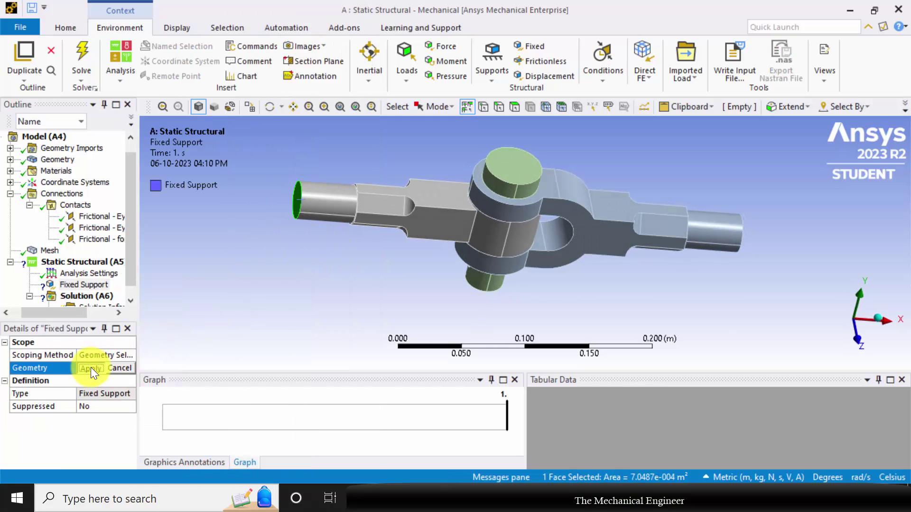
Step: Insert a Force load applied to the right shaft end face
right_click(78, 262)
mouse_move(161, 274)
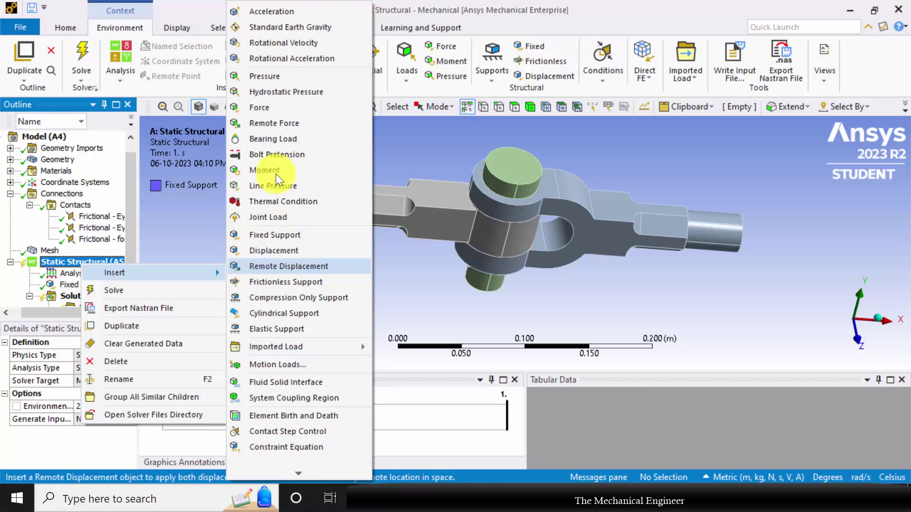
left_click(275, 112)
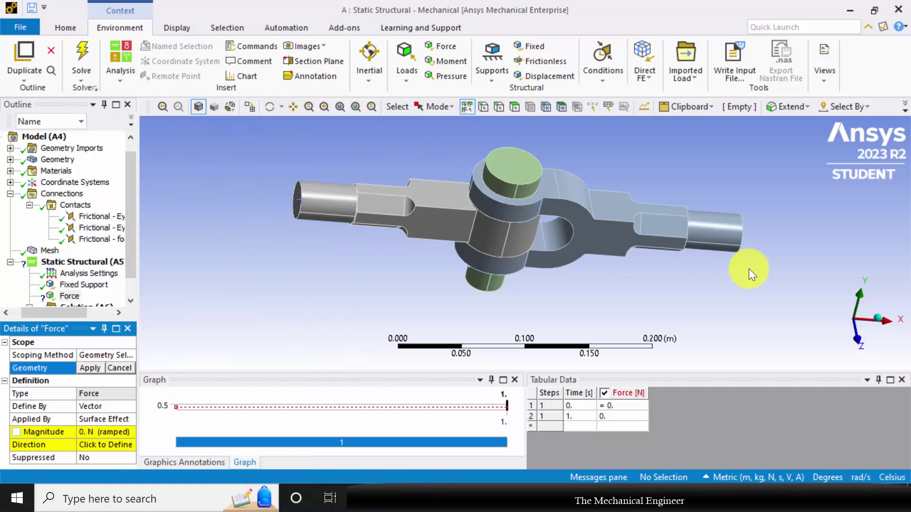
middle_click_drag(753, 264, 692, 260)
left_click(736, 242)
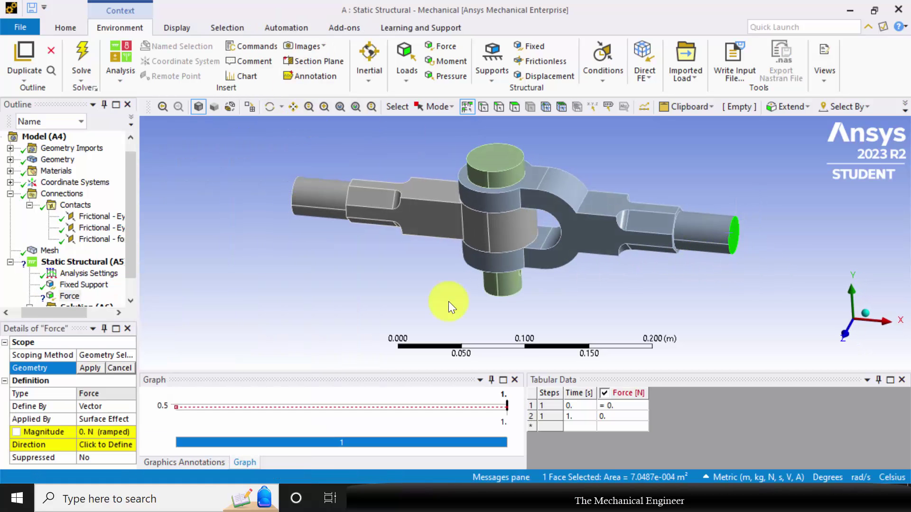
left_click(93, 369)
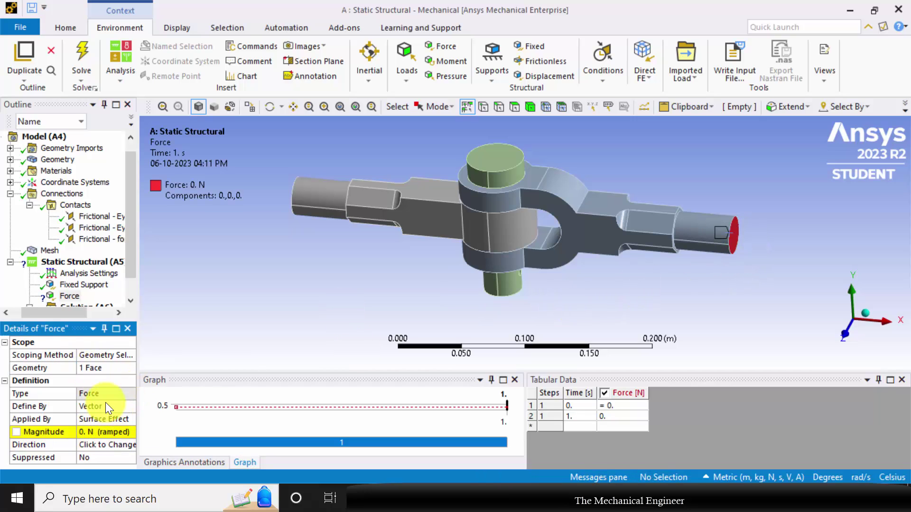
Step: Define the force by Components with X = 10000 N and Y = 0
left_click(110, 407)
left_click(129, 406)
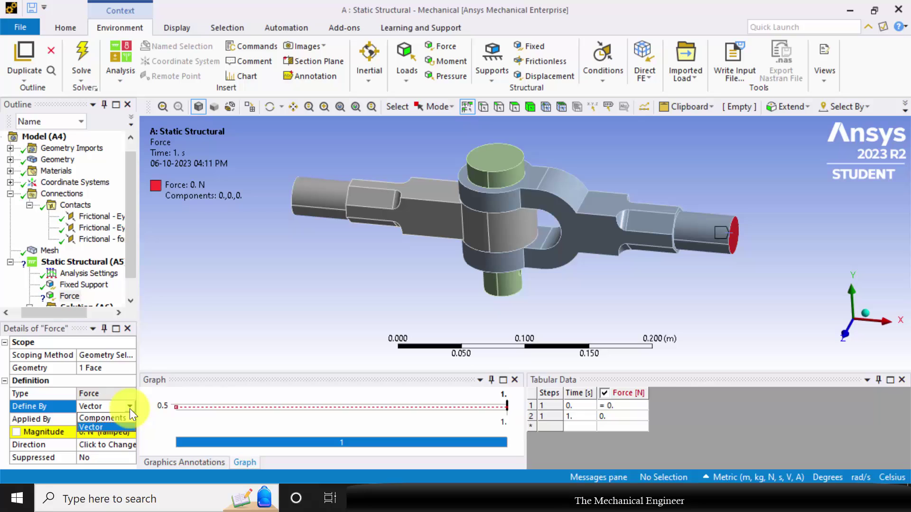
left_click(121, 419)
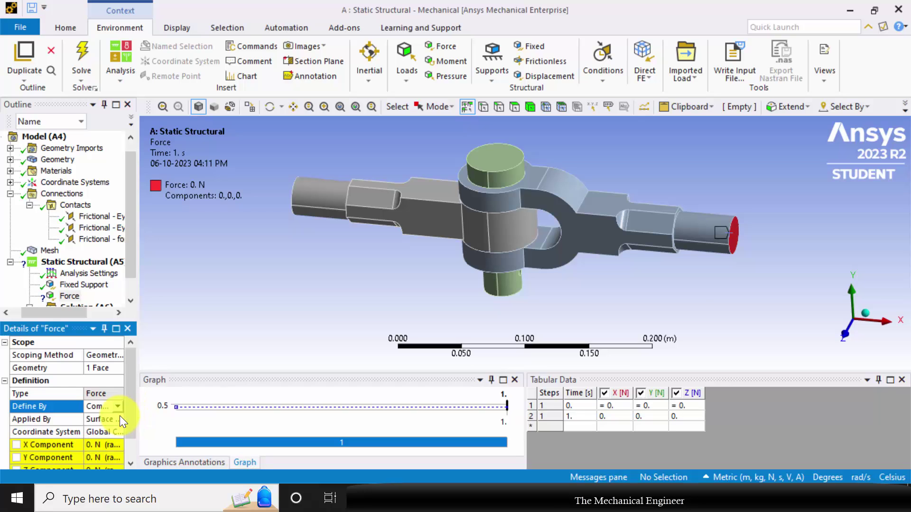
scroll(133, 392, "down", 1)
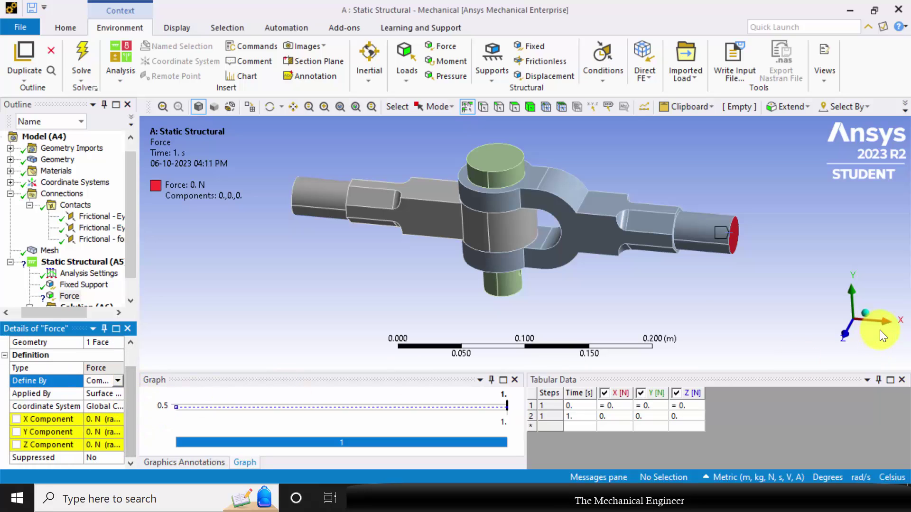
left_click(98, 430)
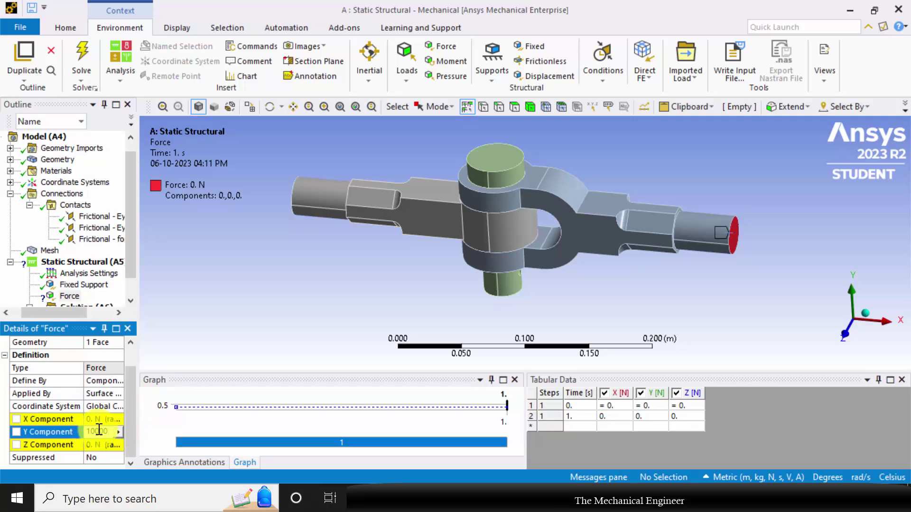
key("Return")
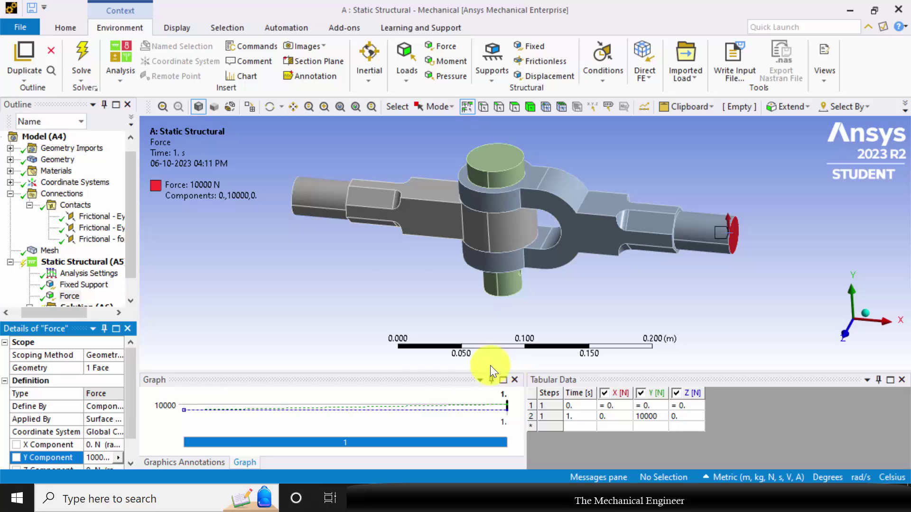
left_click(102, 446)
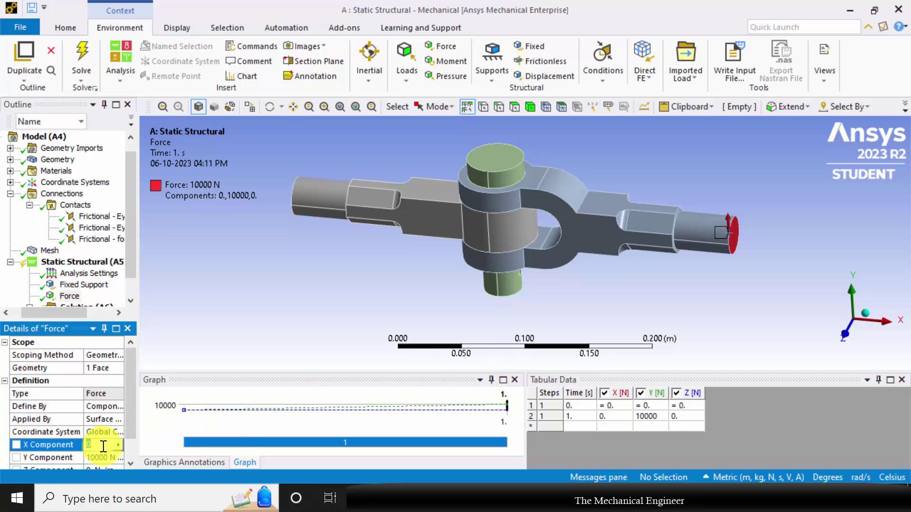
type("10000")
key("Return")
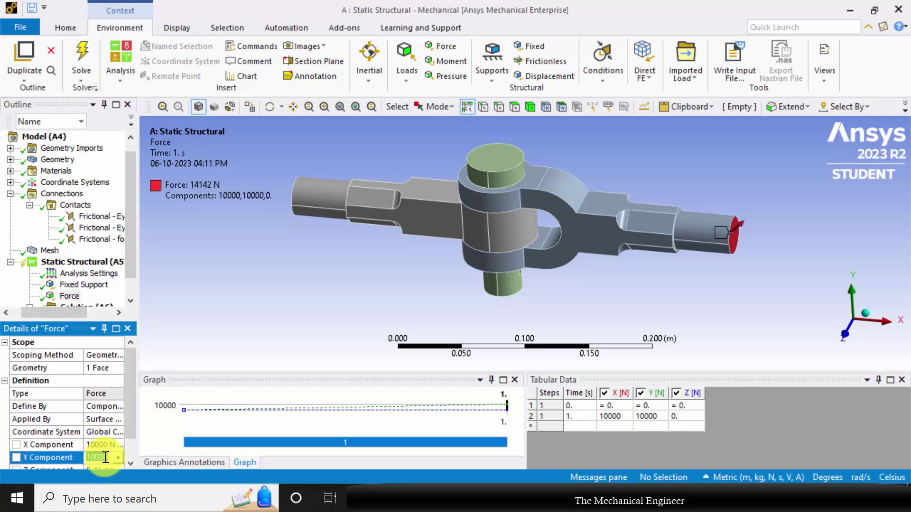
key("Return")
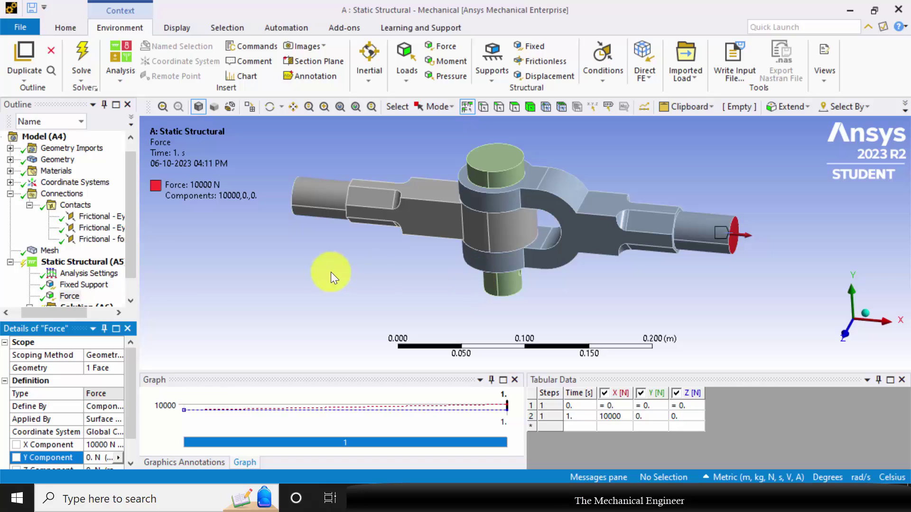
scroll(131, 292, "down", 1)
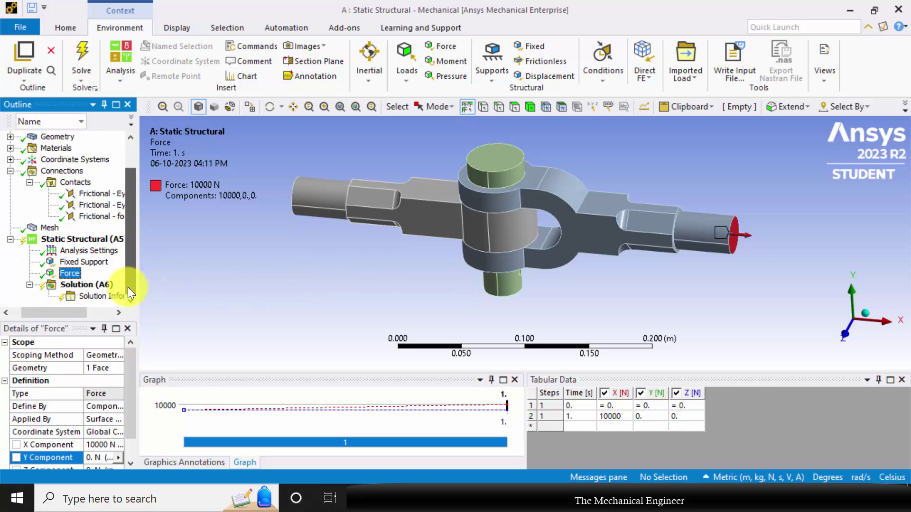
Step: Add an Equivalent (von-Mises) stress result to the Solution
right_click(100, 286)
mouse_move(167, 288)
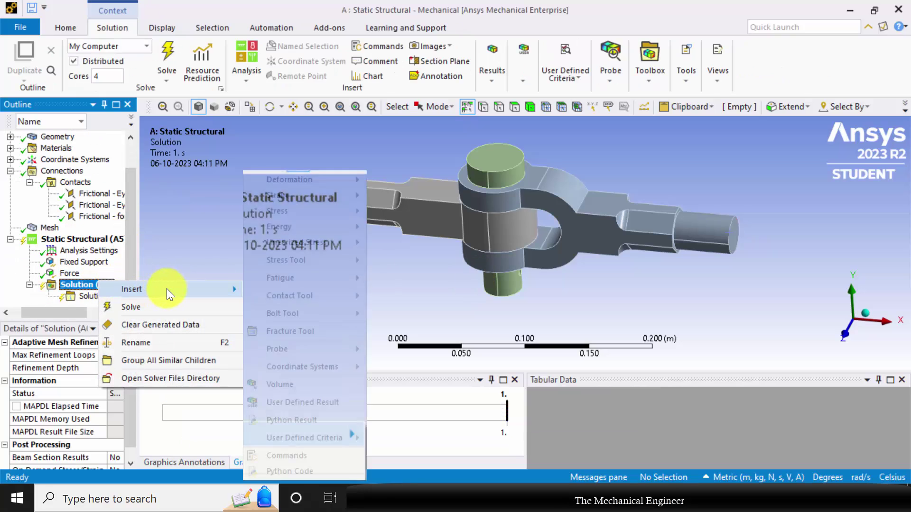
mouse_move(315, 209)
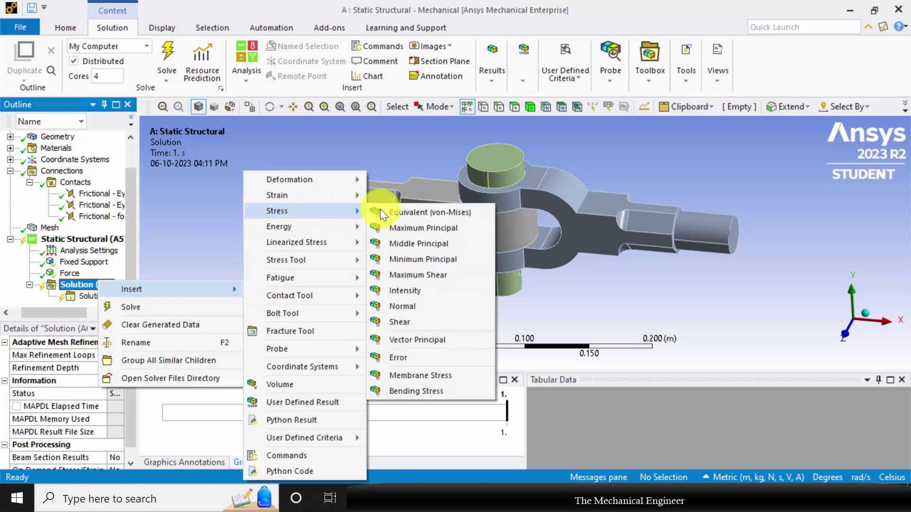
left_click(395, 212)
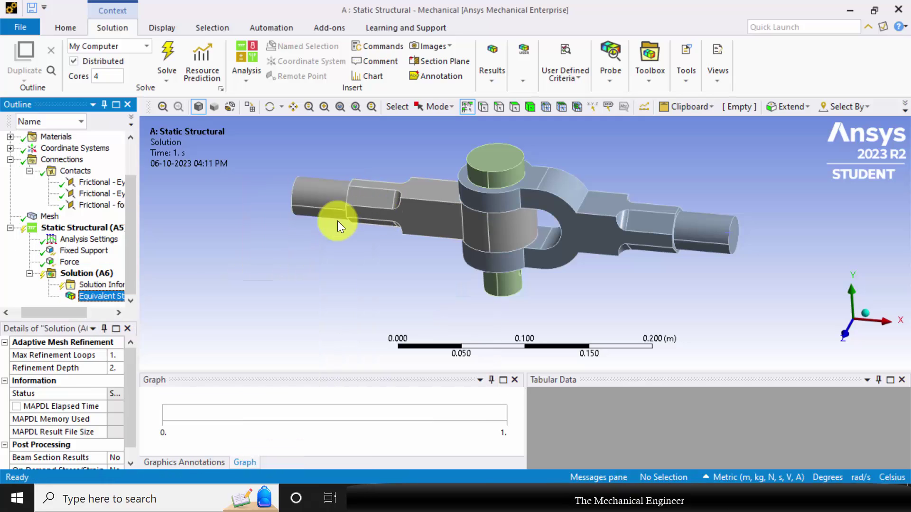
Step: Insert a Contact Tool with Frictional Stress and Gap results under it
right_click(102, 274)
mouse_move(226, 282)
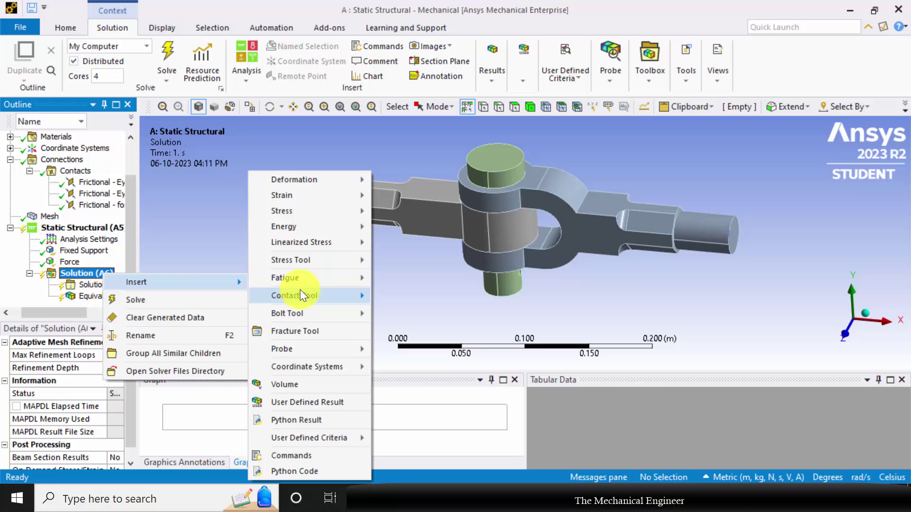
mouse_move(332, 296)
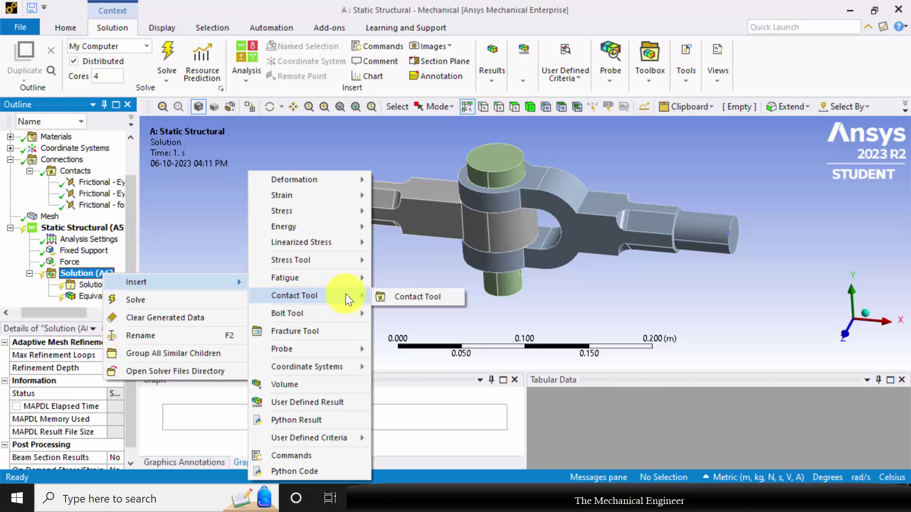
left_click(408, 296)
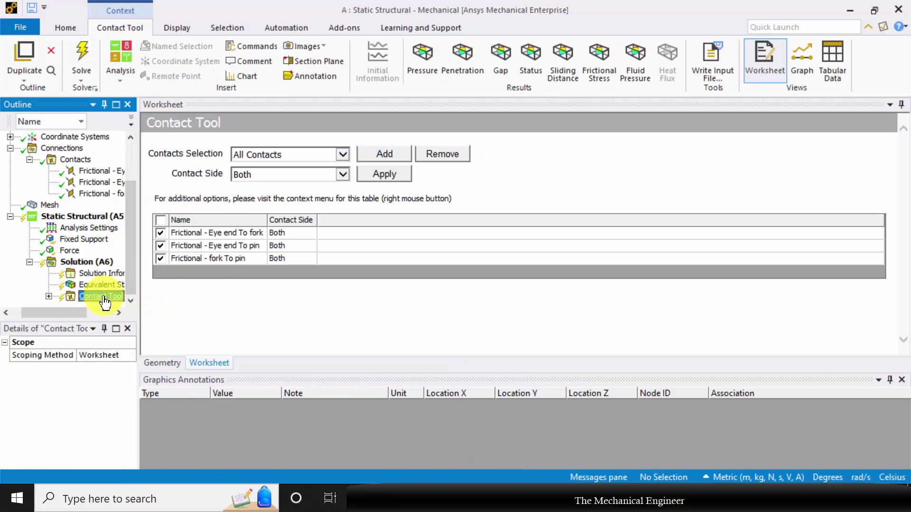
right_click(104, 298)
mouse_move(217, 109)
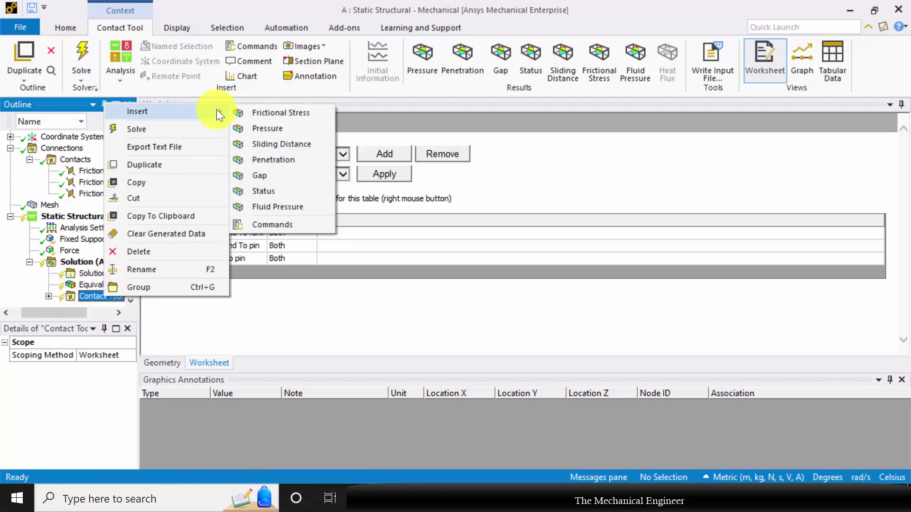
left_click(280, 113)
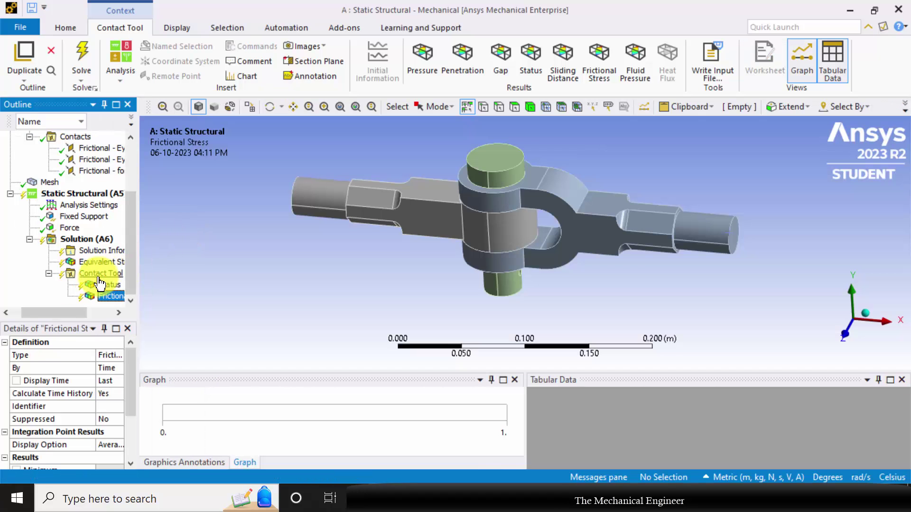
right_click(108, 279)
mouse_move(202, 281)
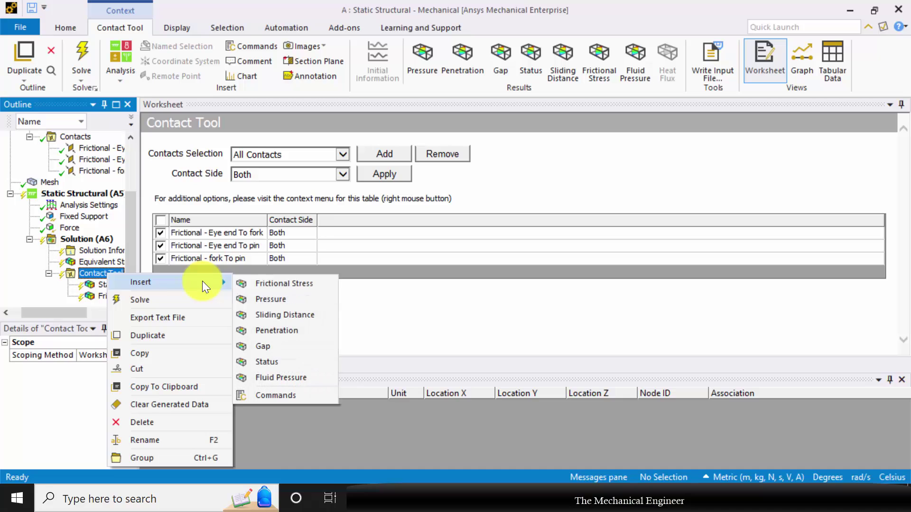
left_click(295, 349)
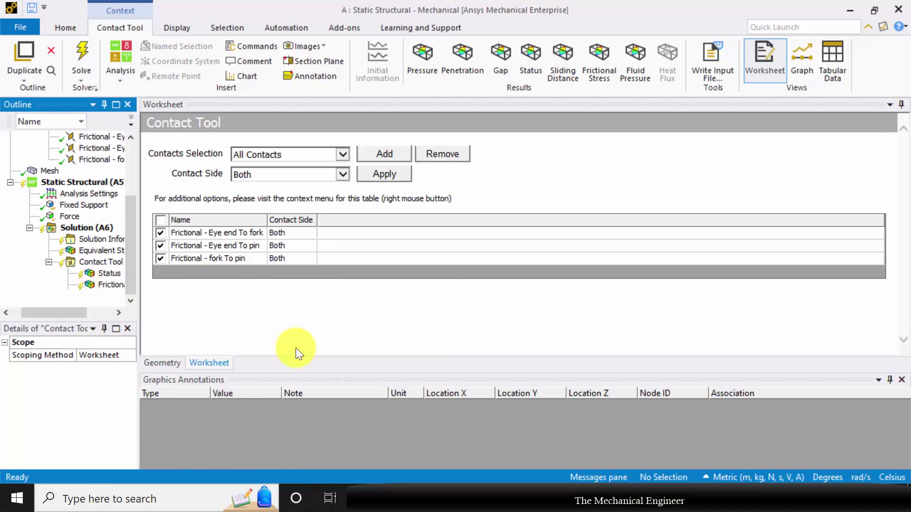
Step: Start solving Solution (A6) with F5
right_click(81, 229)
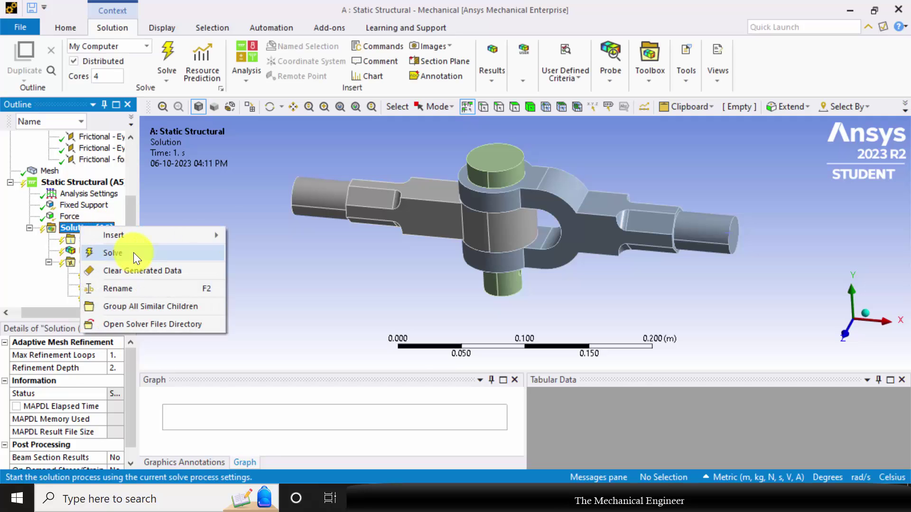
key("Escape")
key("F5")
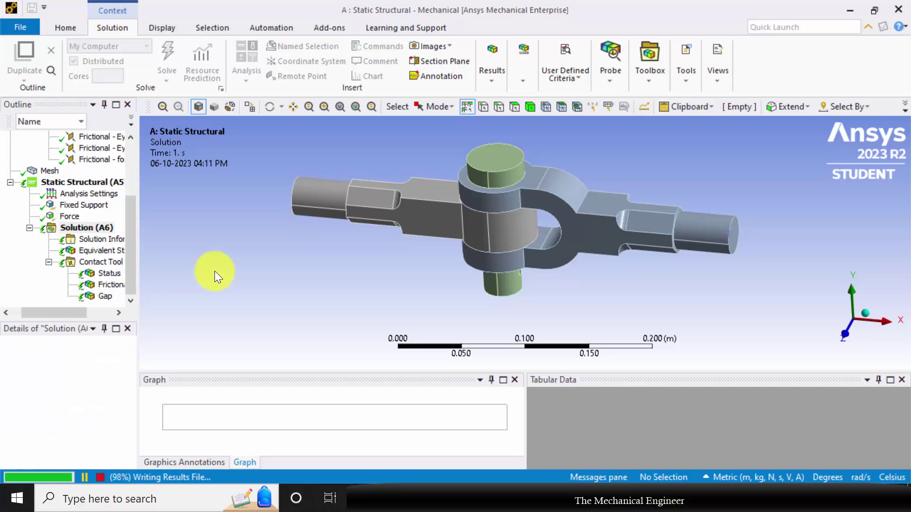
Step: Show Equivalent Stress (max 3.2192e8 Pa) with its maximum location labelled, zoomed in and briefly animated
left_click(97, 252)
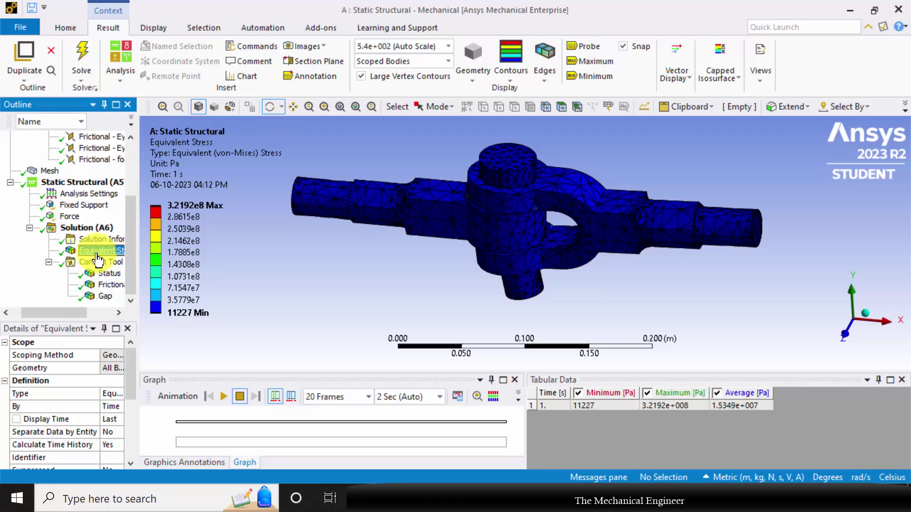
middle_click_drag(482, 289, 580, 283)
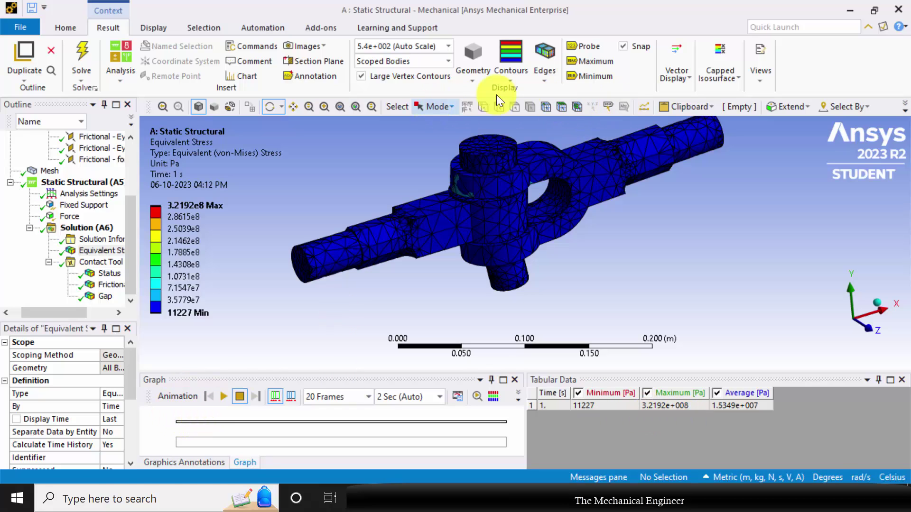
left_click(600, 66)
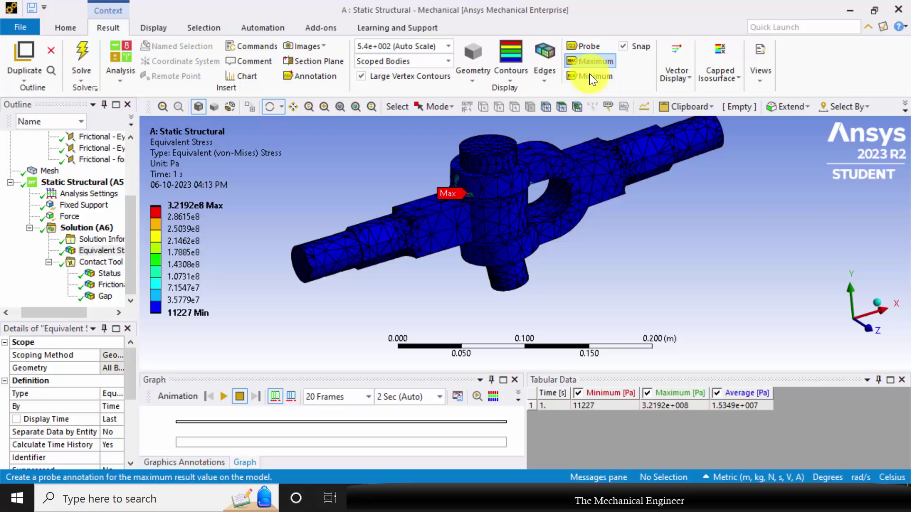
scroll(467, 204, "up", 3)
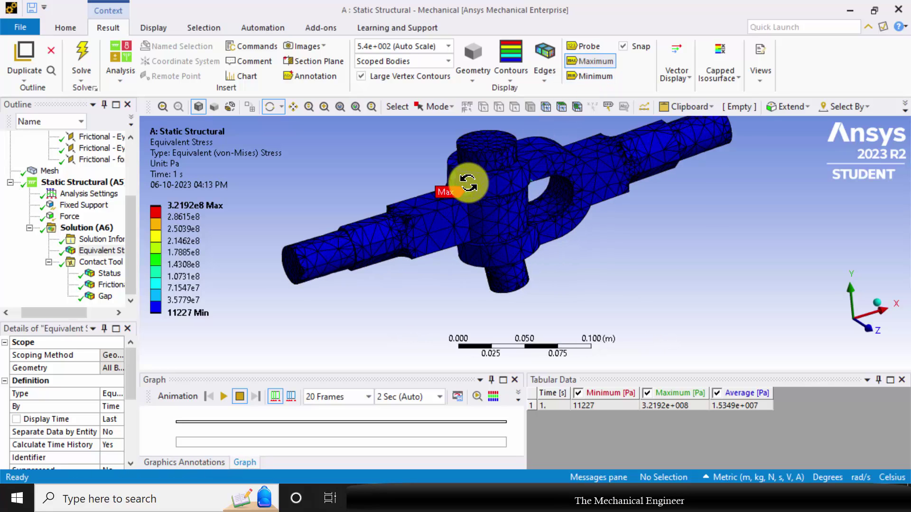
scroll(467, 184, "up", 1)
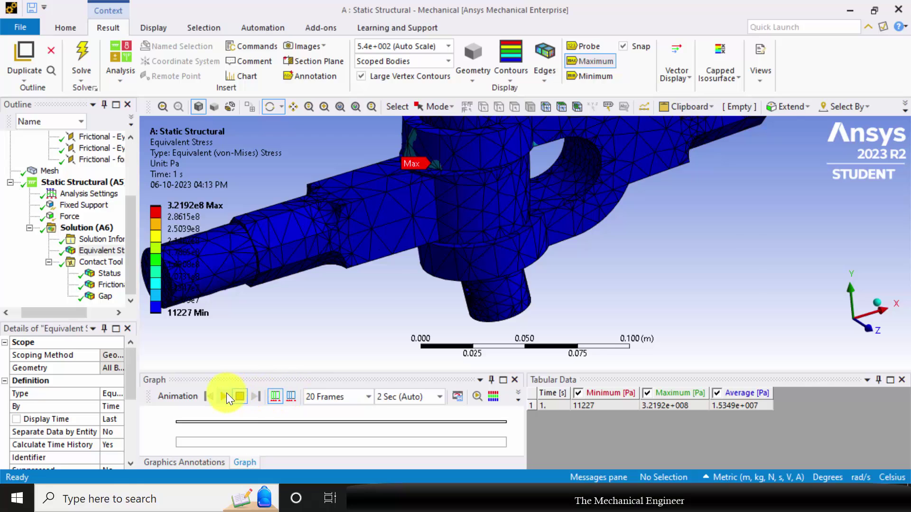
left_click(227, 399)
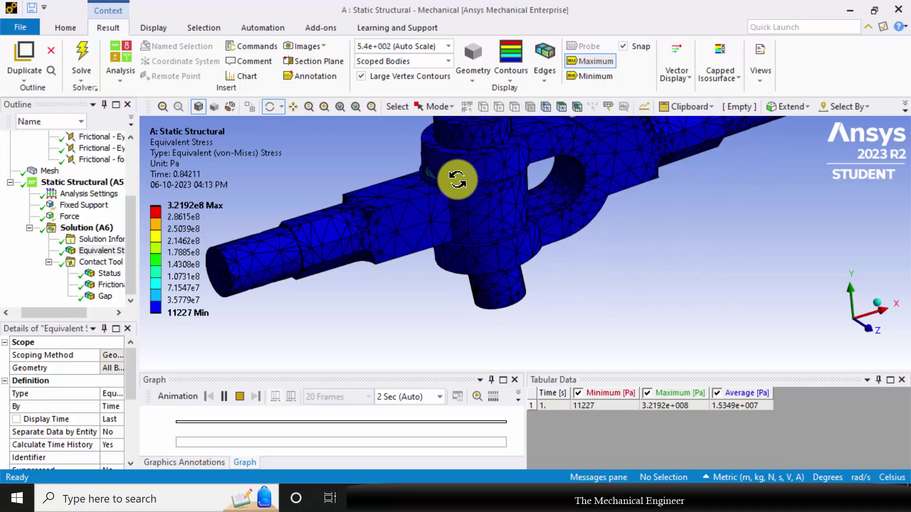
left_click(240, 397)
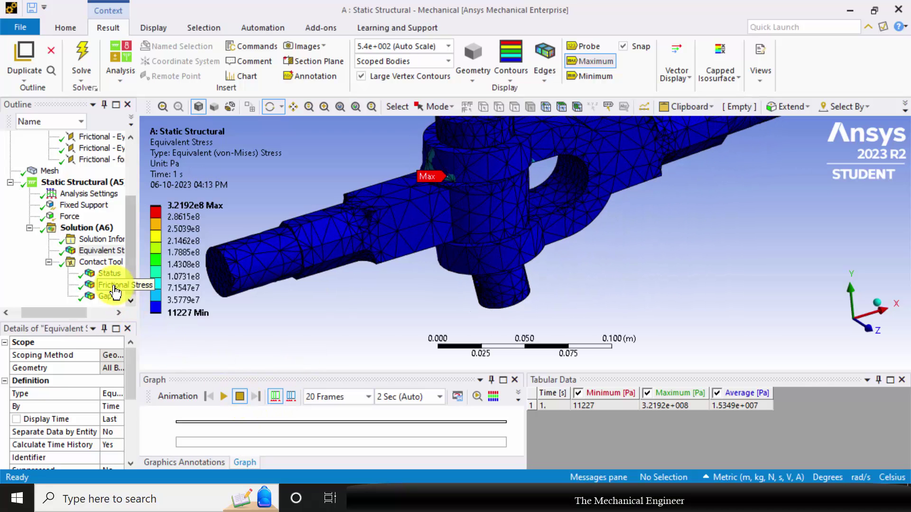
Step: Review the Gap result, then animate Frictional Stress peaking at 3.4771e6 Pa
left_click(115, 287)
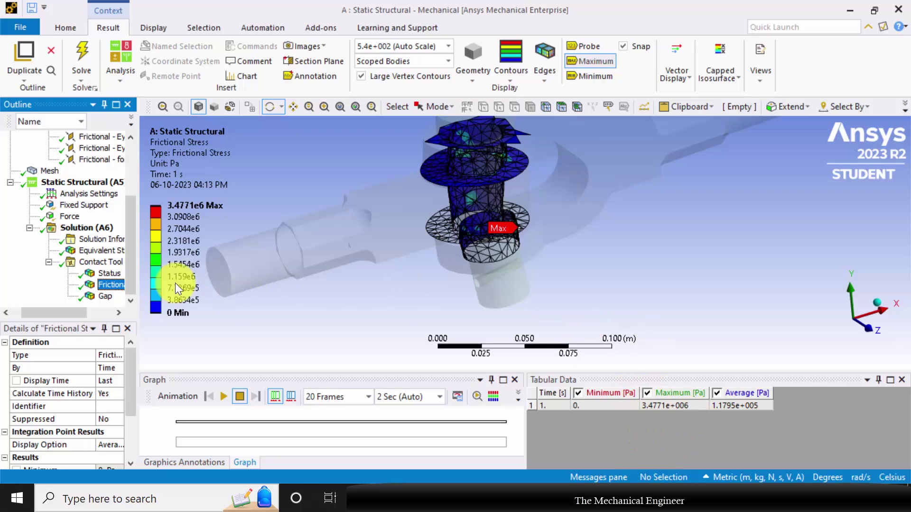
scroll(563, 287, "up", 1)
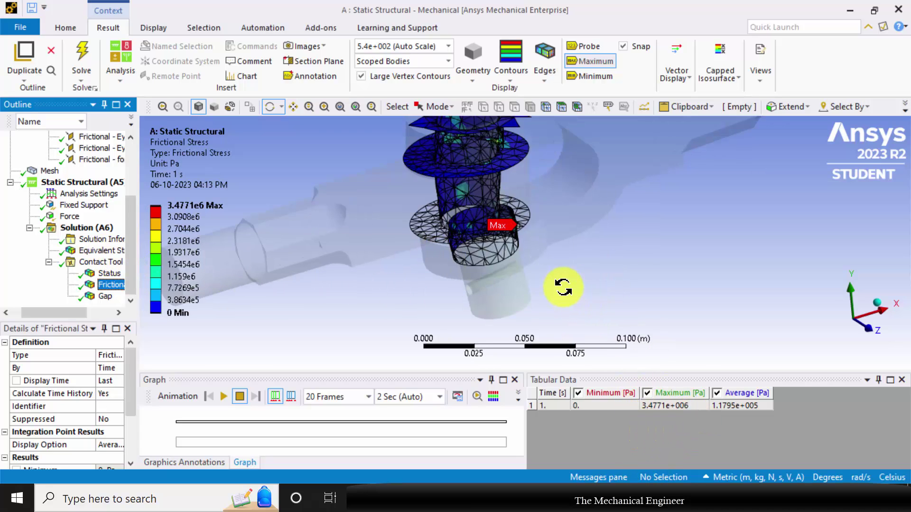
scroll(564, 286, "down", 1)
left_click(105, 295)
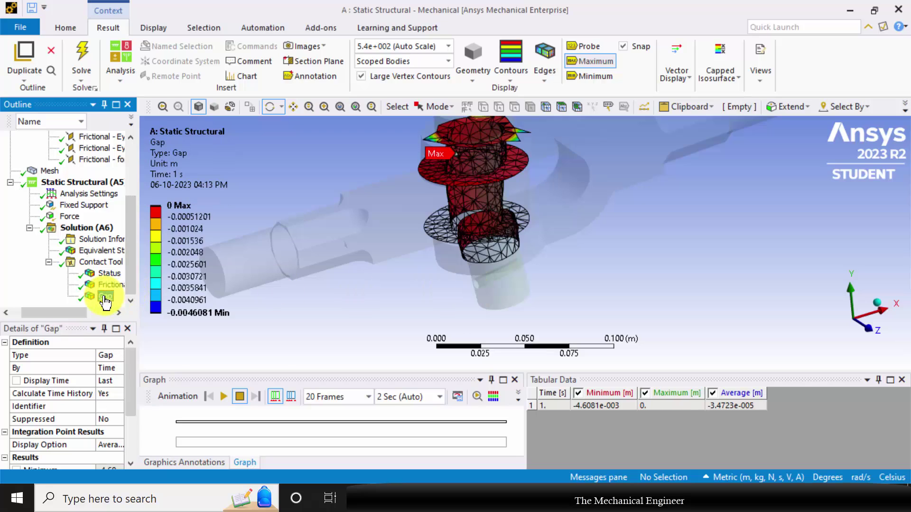
left_click_drag(441, 206, 489, 178)
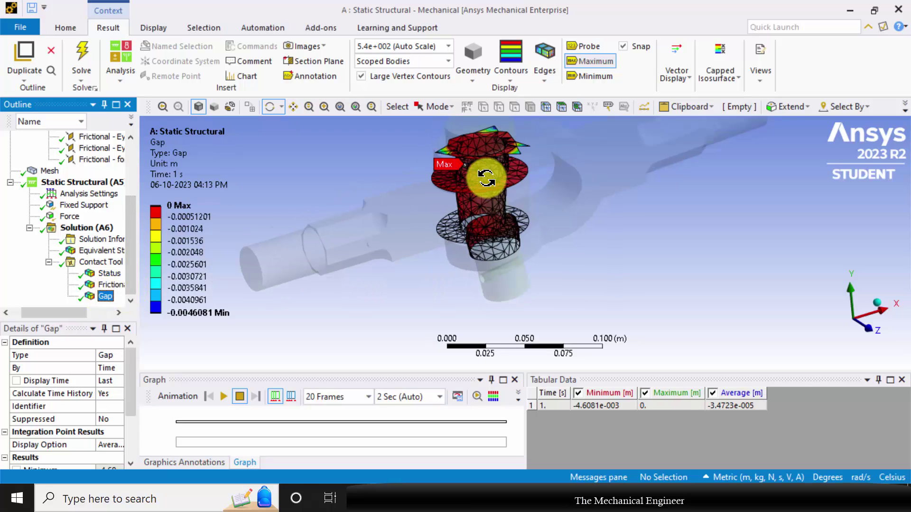
left_click(111, 285)
left_click(220, 396)
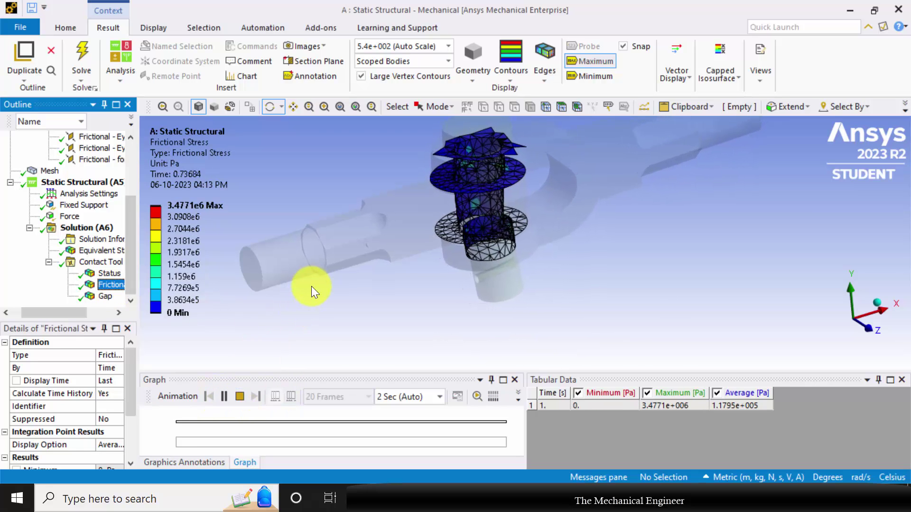
left_click(240, 396)
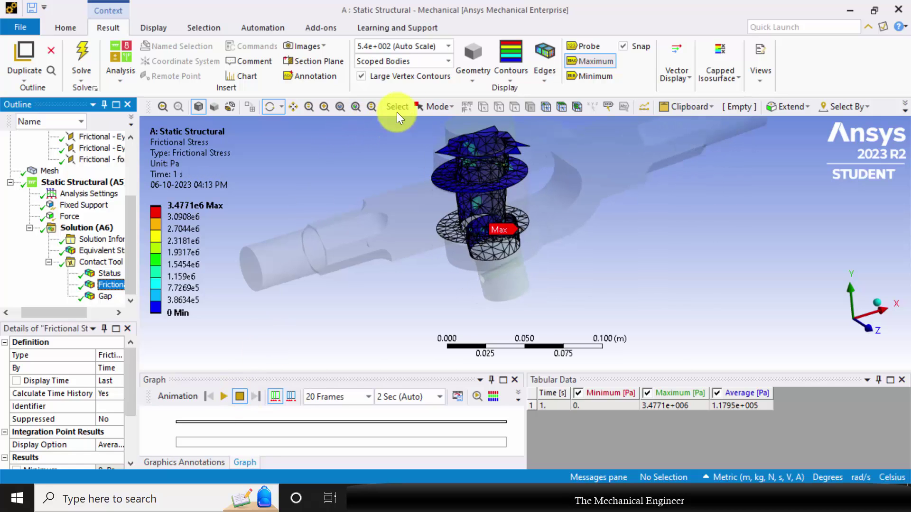
Step: Export the frictional stress view as a PNG image named 'knuckle contact'
left_click(318, 49)
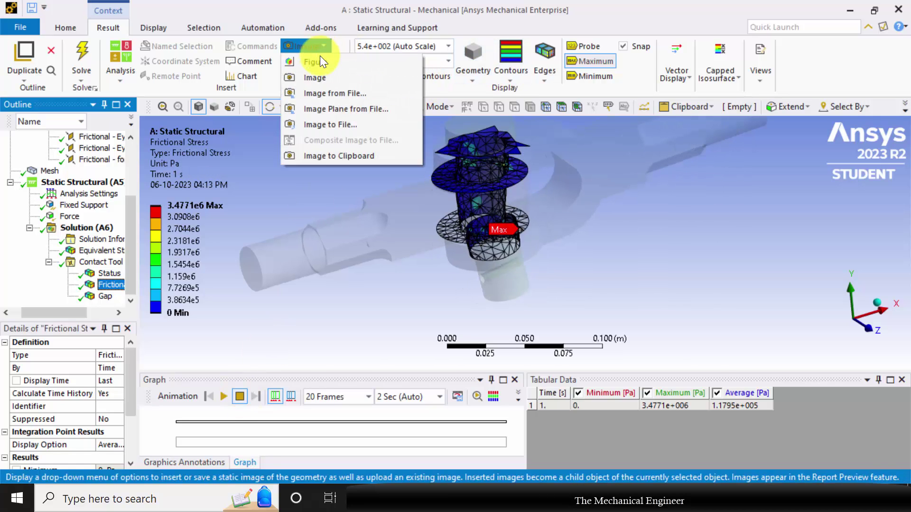
left_click(343, 124)
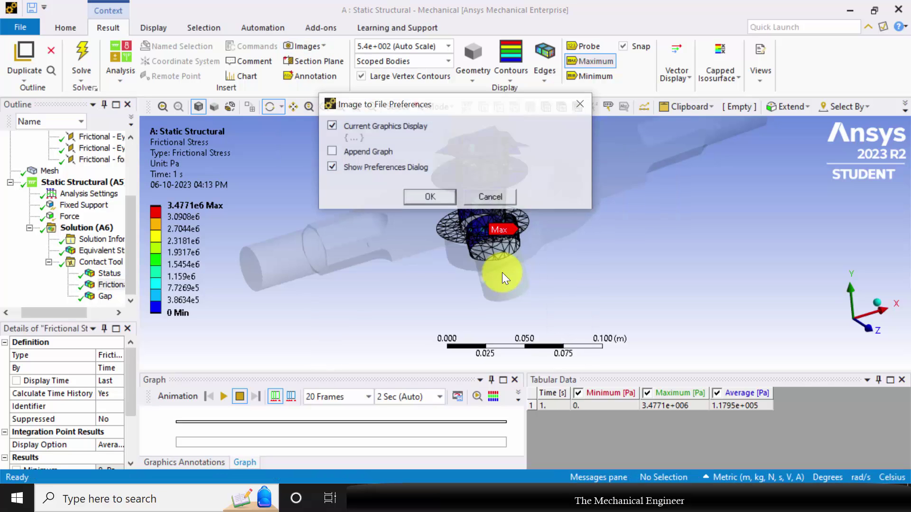
left_click(429, 197)
type("knu")
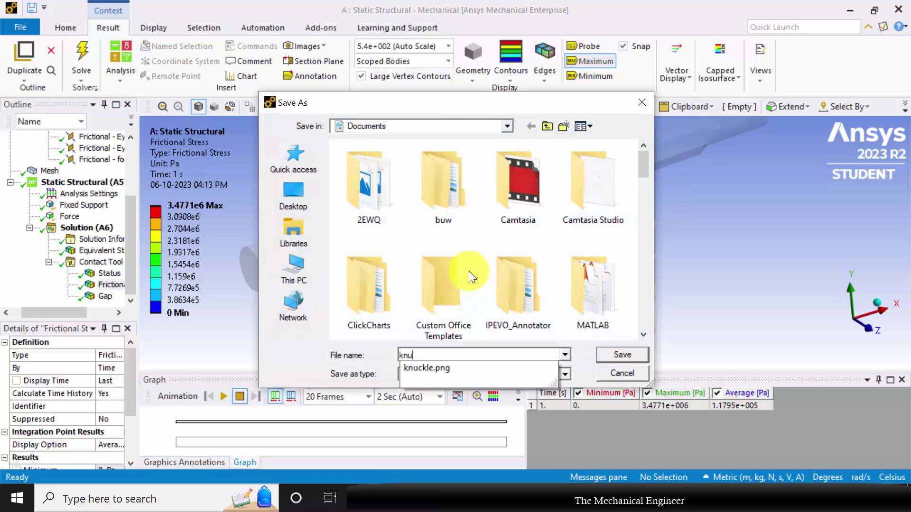
type("ckle contact")
key("Return")
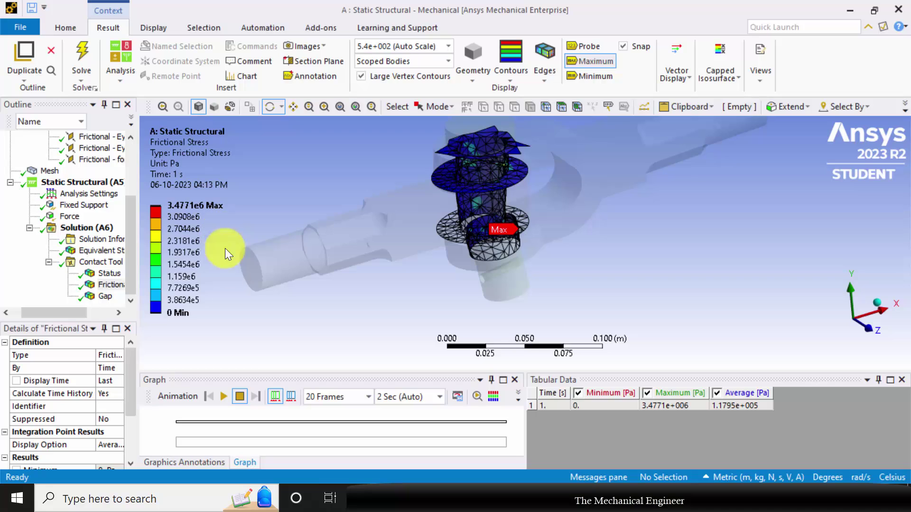
scroll(116, 232, "up", 2)
Step: Change the Eye end To fork and Eye end To pin contacts to Bonded
left_click(101, 204)
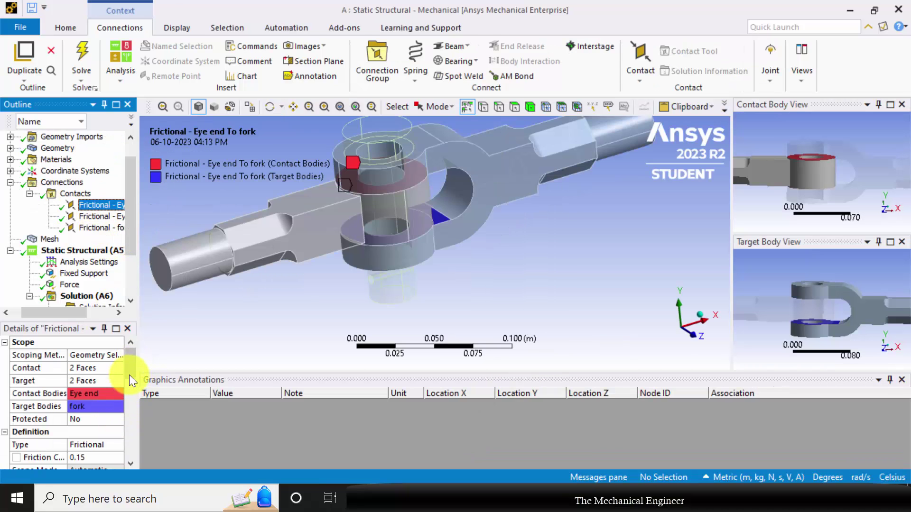
scroll(129, 375, "down", 3)
left_click(112, 406)
left_click(119, 407)
left_click(104, 418)
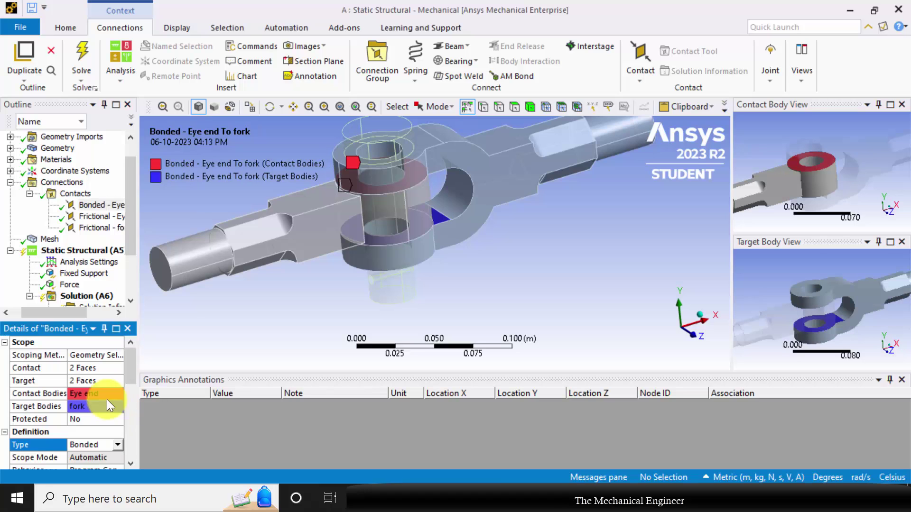
left_click(100, 219)
left_click(110, 445)
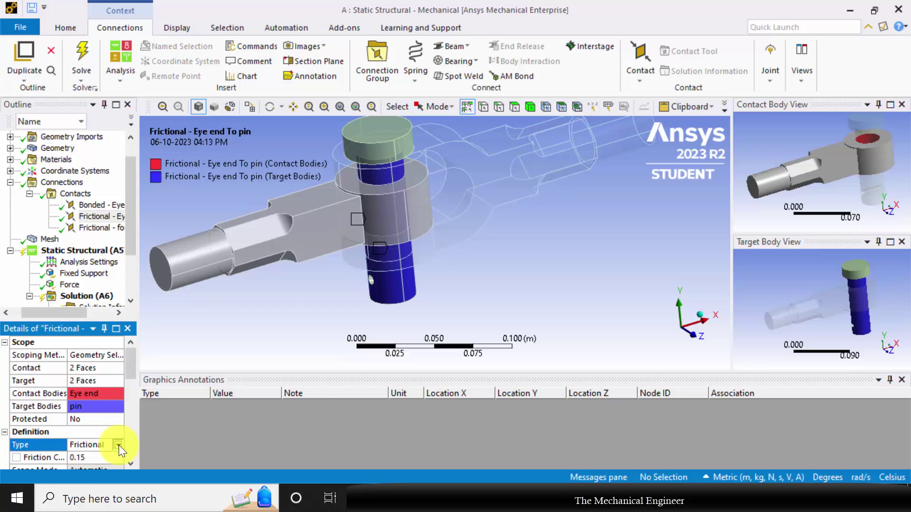
left_click(119, 445)
left_click(87, 457)
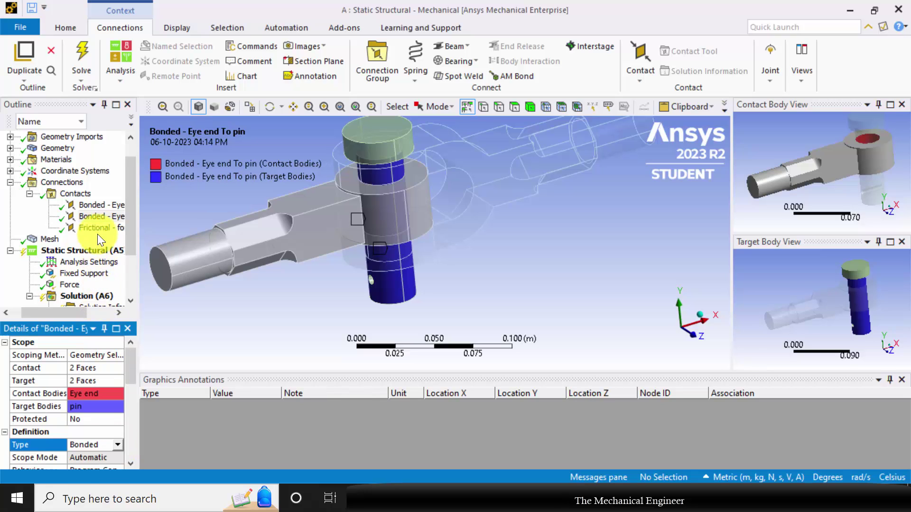
Step: Change the fork To pin contact type to Bonded
left_click(100, 228)
left_click(118, 444)
left_click(118, 444)
left_click(103, 453)
Step: Re-solve Solution (A6) with the bonded contacts
left_click(93, 297)
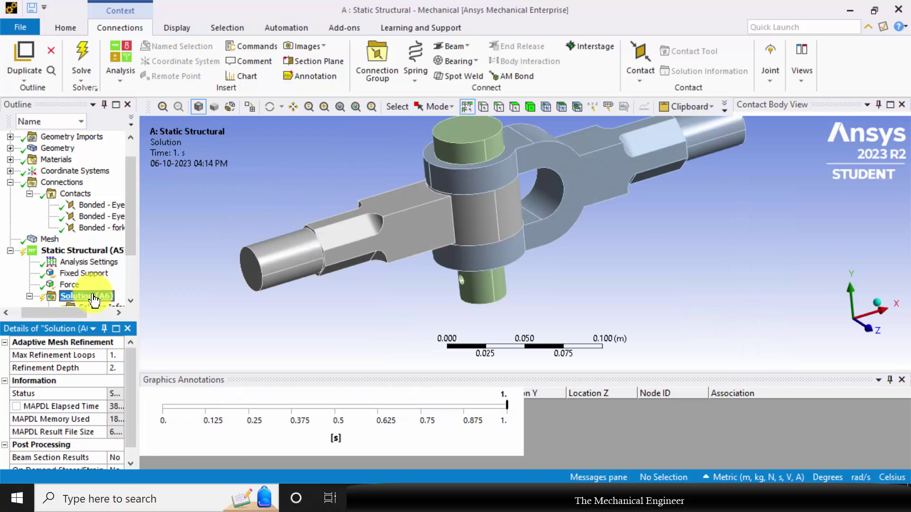
right_click(94, 297)
left_click(133, 323)
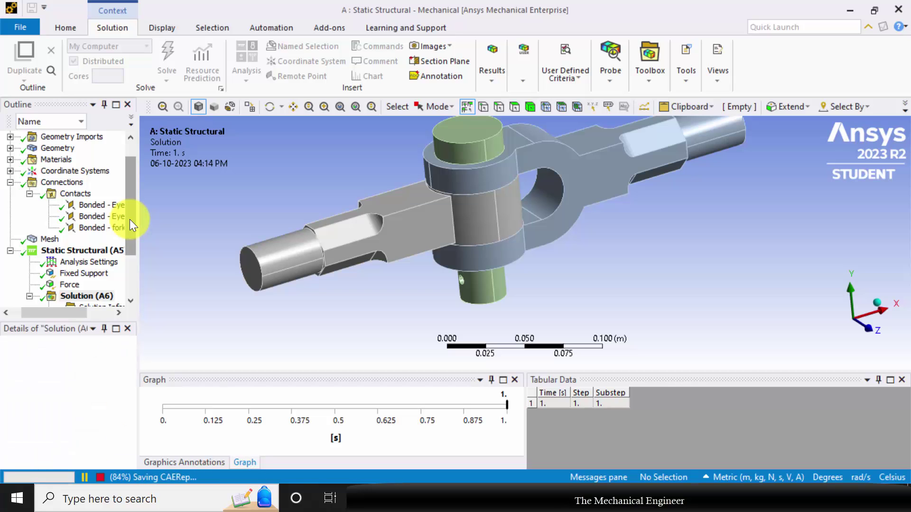
scroll(130, 230, "down", 2)
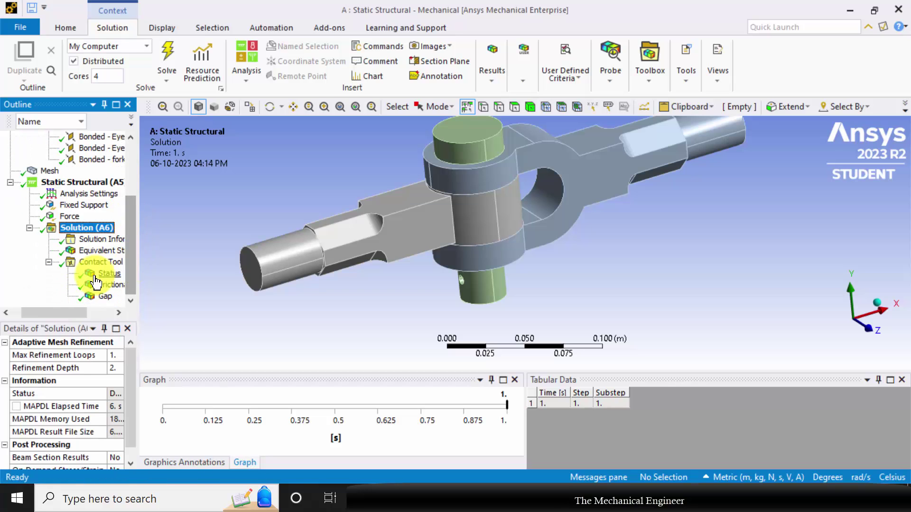
Step: Display the bonded Equivalent Stress contour: 2.2318e7 Pa maximum, 4258.3 Pa minimum
left_click(101, 251)
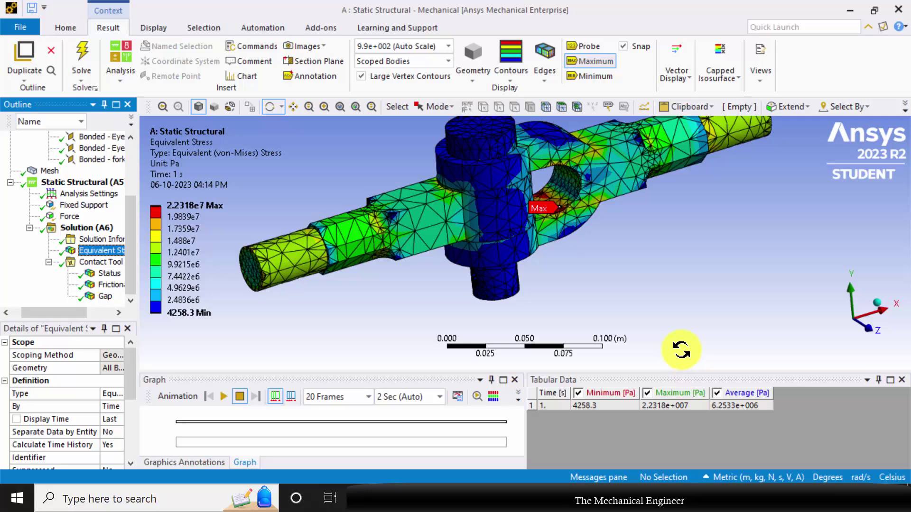
scroll(620, 290, "down", 2)
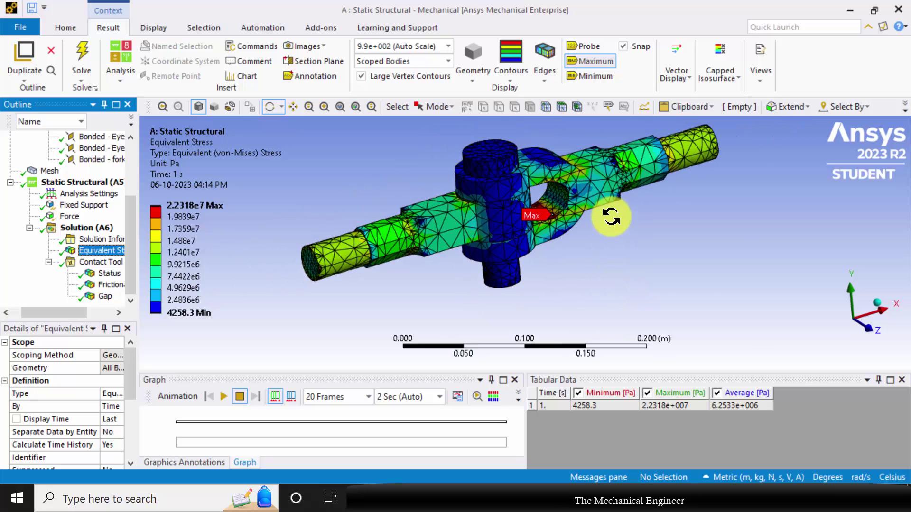
scroll(610, 216, "up", 1)
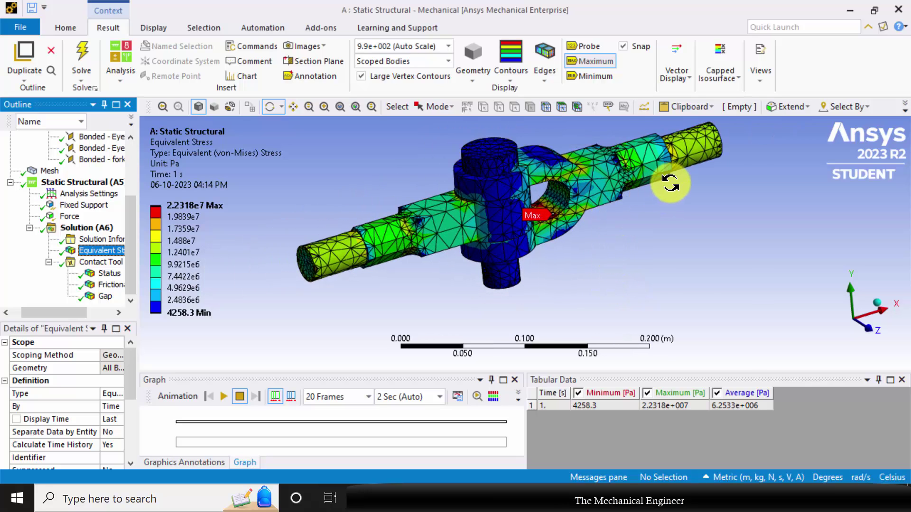